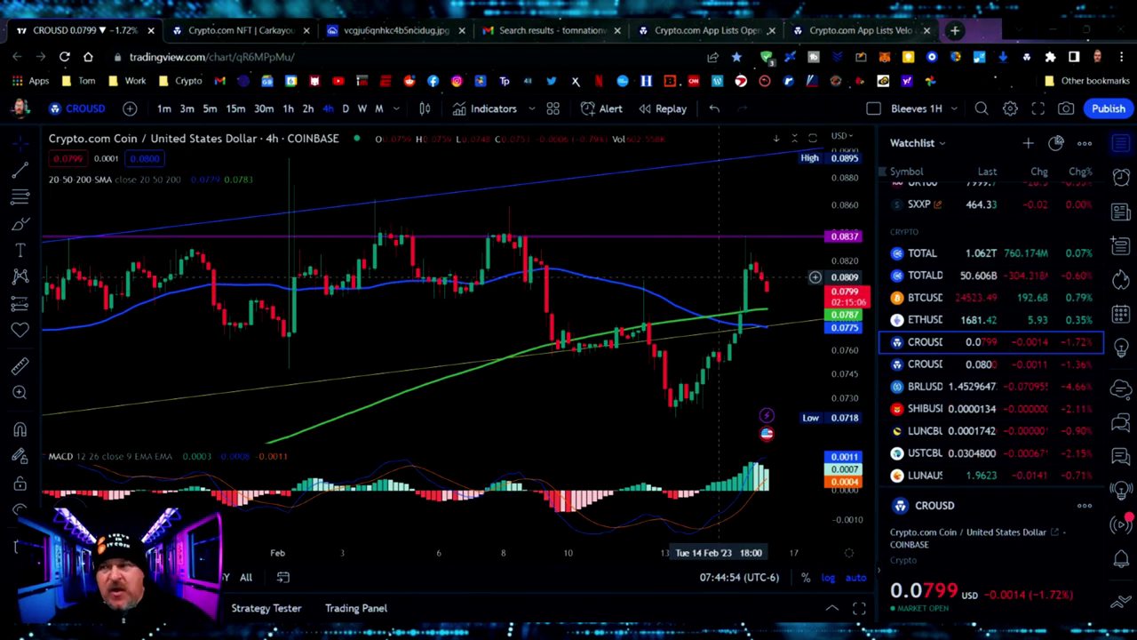
# Zoom into the 4h candles, circling the moving-average crossover and then the recent lows, deleting each loop
pyautogui.scroll(4, 577, 298)
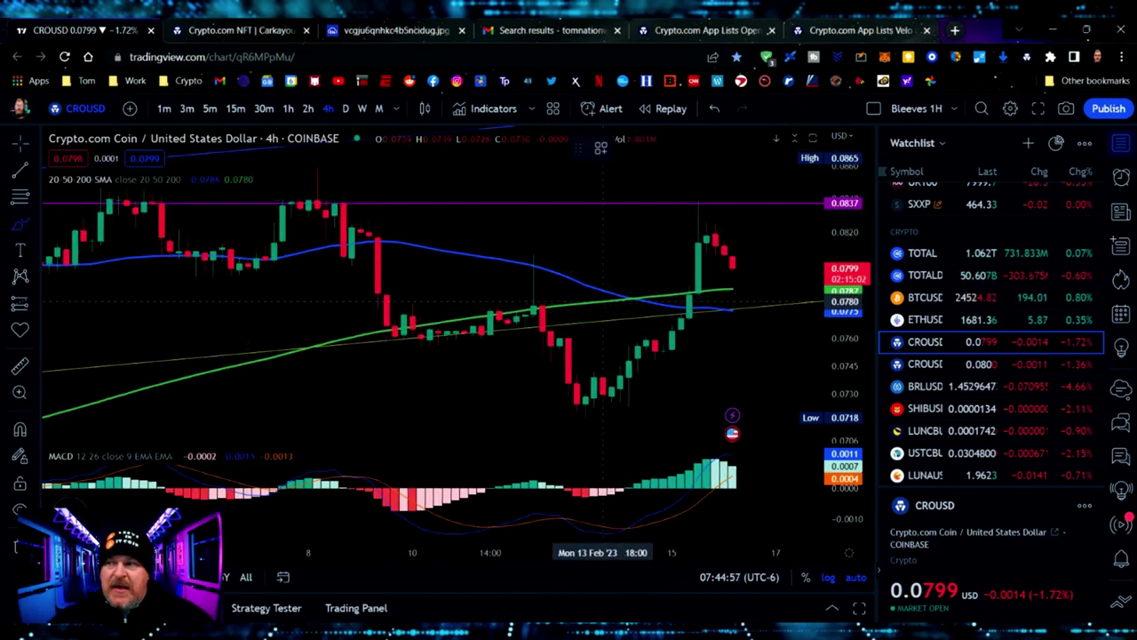
pyautogui.moveTo(611, 300); pyautogui.dragTo(605, 290)
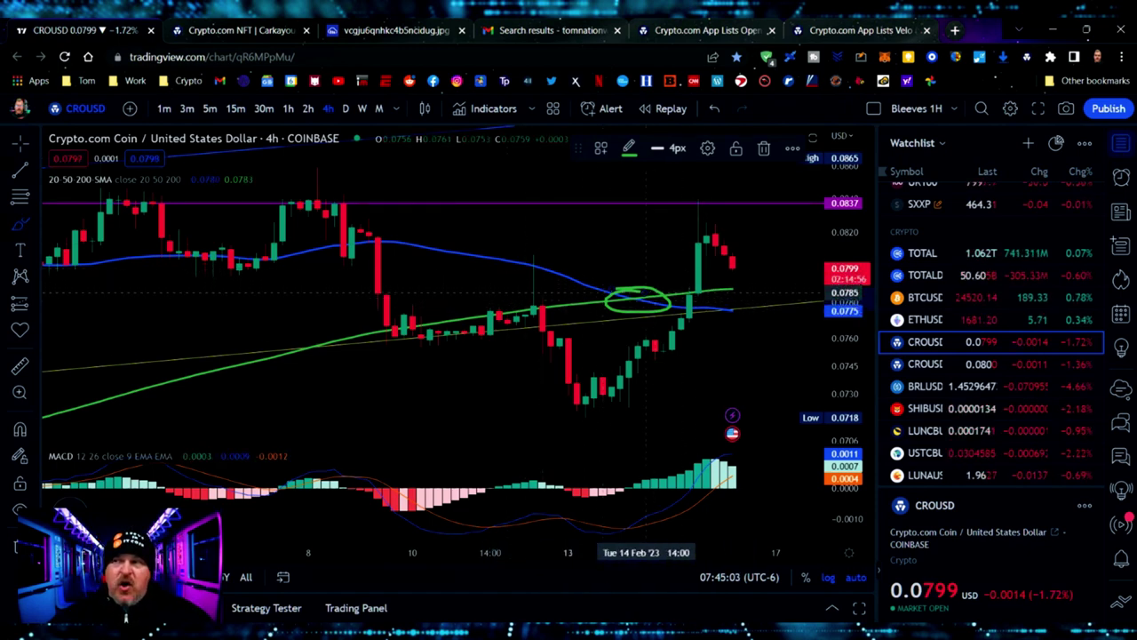
pyautogui.press('Delete')
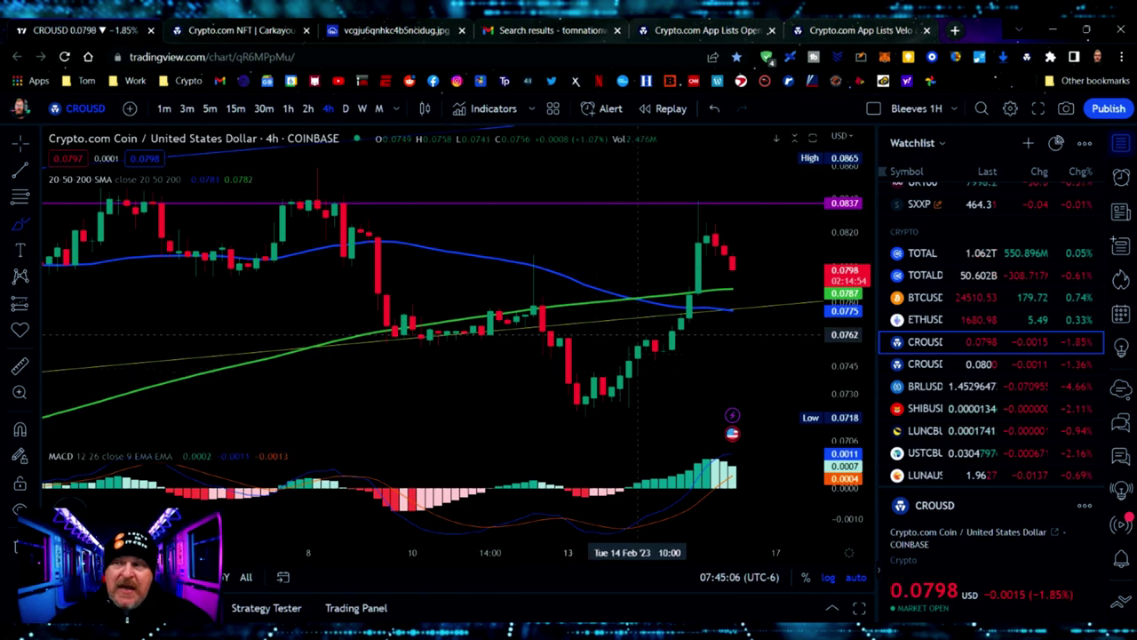
pyautogui.click(646, 350)
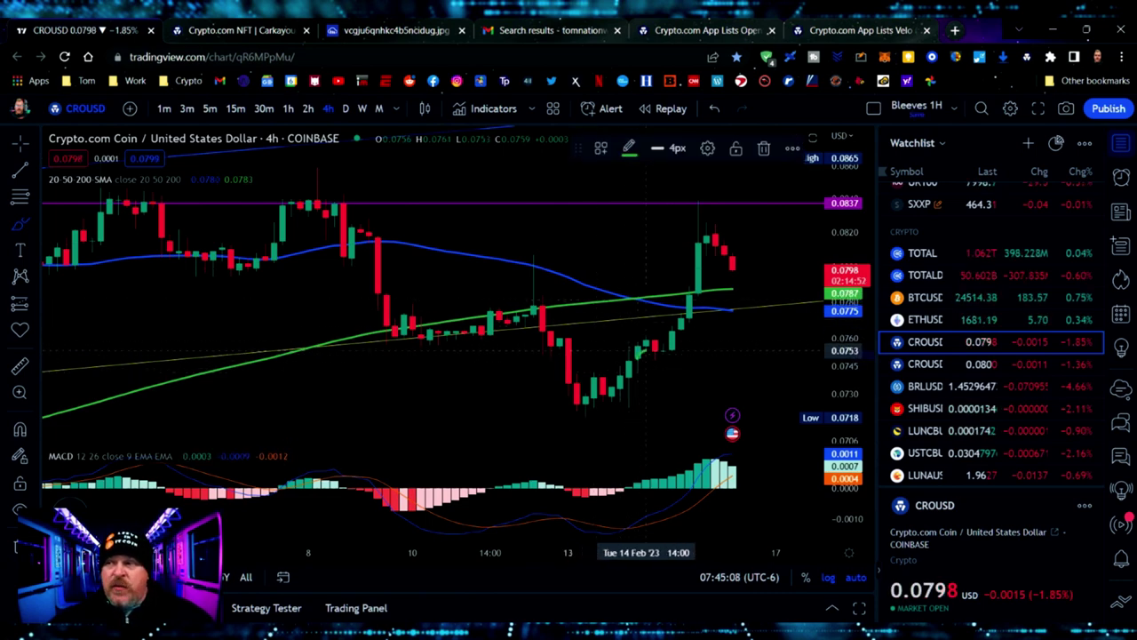
pyautogui.moveTo(646, 345)
pyautogui.mouseDown()
pyautogui.moveTo(671, 348)
pyautogui.moveTo(656, 375)
pyautogui.mouseUp()
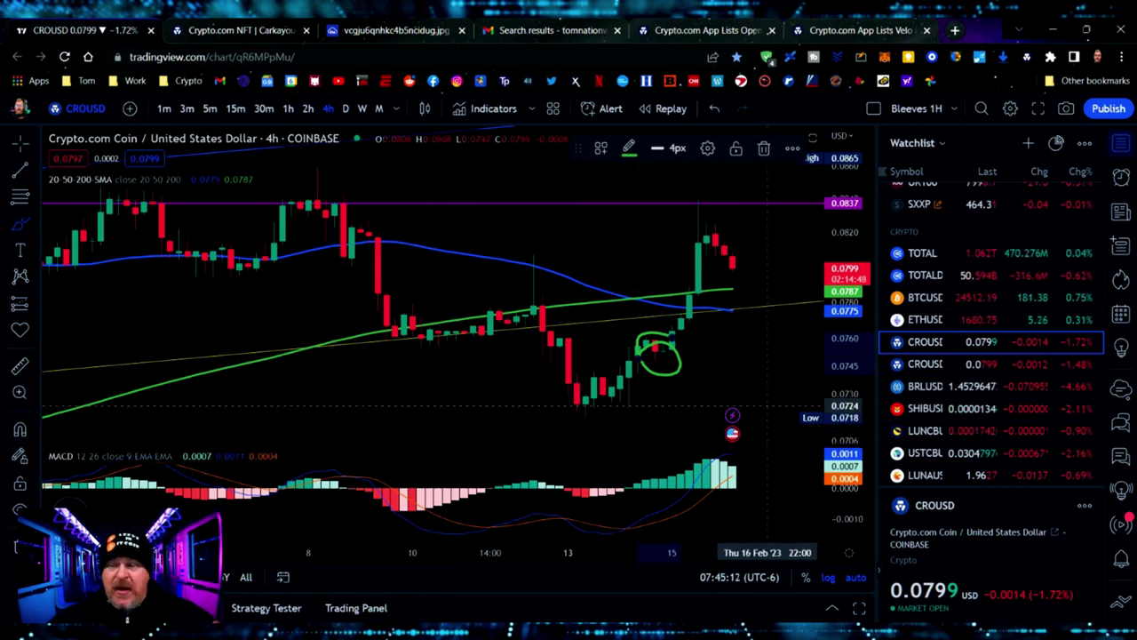
pyautogui.press('Delete')
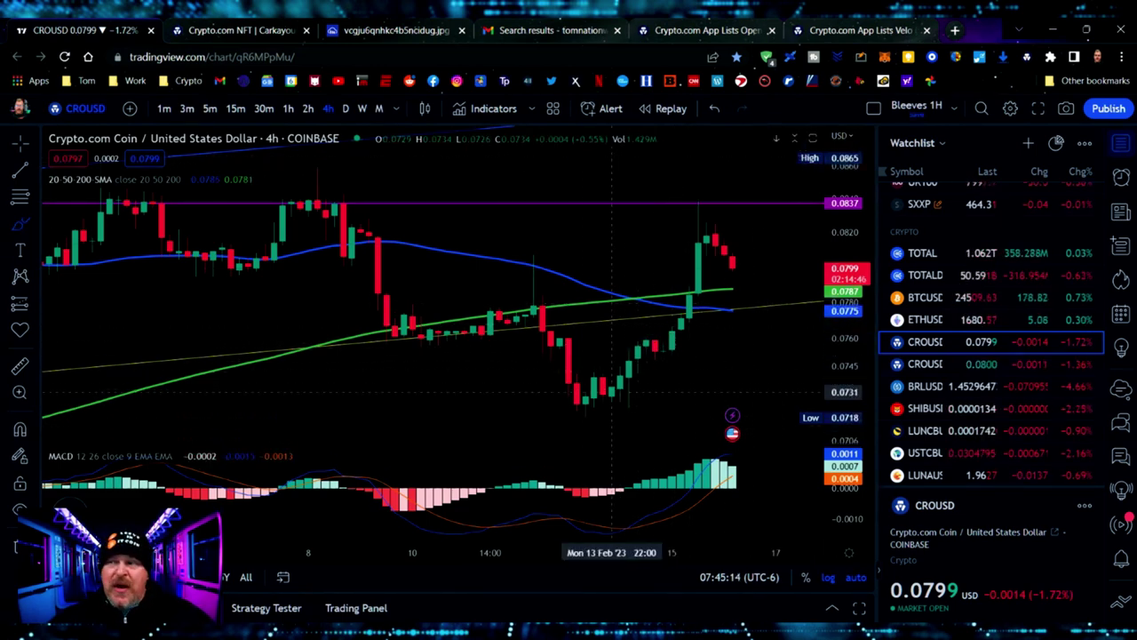
# Sketch and remove marks over the lows and the red candle before the drop, then draw a rising stroke
pyautogui.moveTo(643, 373)
pyautogui.mouseDown()
pyautogui.moveTo(594, 392)
pyautogui.moveTo(629, 423)
pyautogui.moveTo(645, 377)
pyautogui.mouseUp()
pyautogui.click(764, 148)
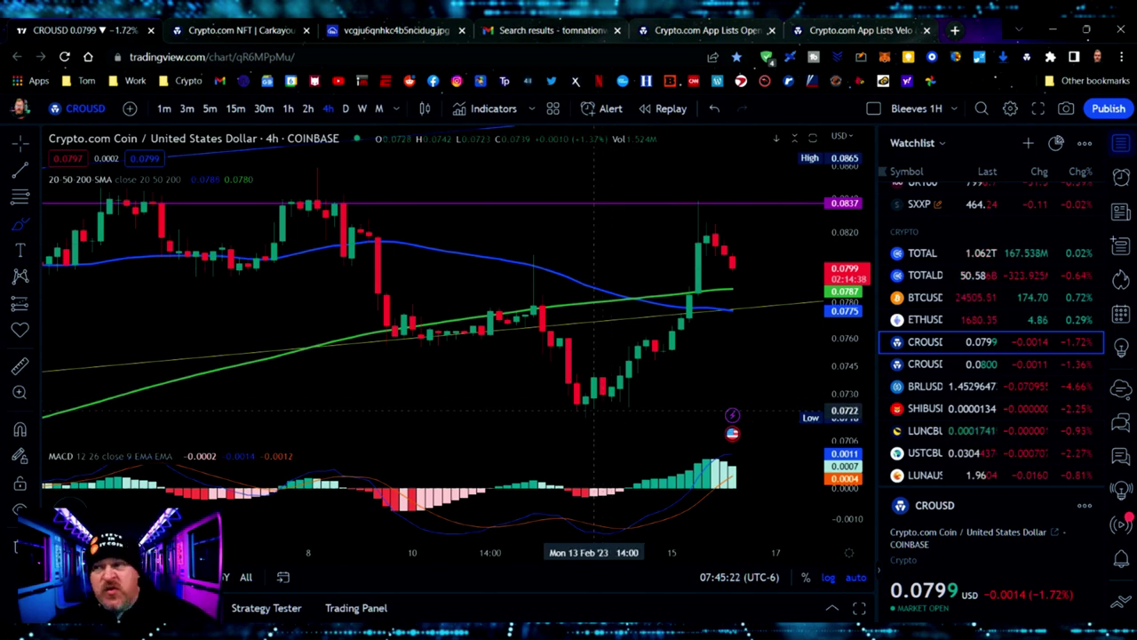
pyautogui.moveTo(529, 251)
pyautogui.mouseDown()
pyautogui.moveTo(560, 289)
pyautogui.moveTo(537, 329)
pyautogui.moveTo(566, 387)
pyautogui.mouseUp()
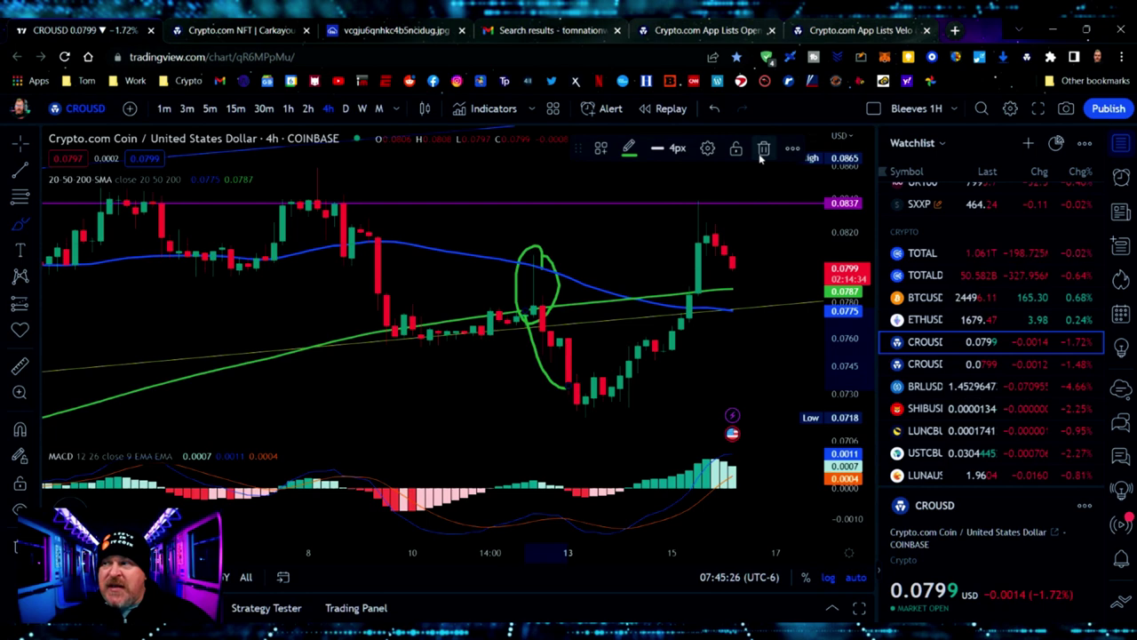
pyautogui.click(715, 109)
pyautogui.moveTo(642, 372)
pyautogui.mouseDown()
pyautogui.moveTo(622, 390)
pyautogui.moveTo(646, 406)
pyautogui.moveTo(645, 378)
pyautogui.mouseUp()
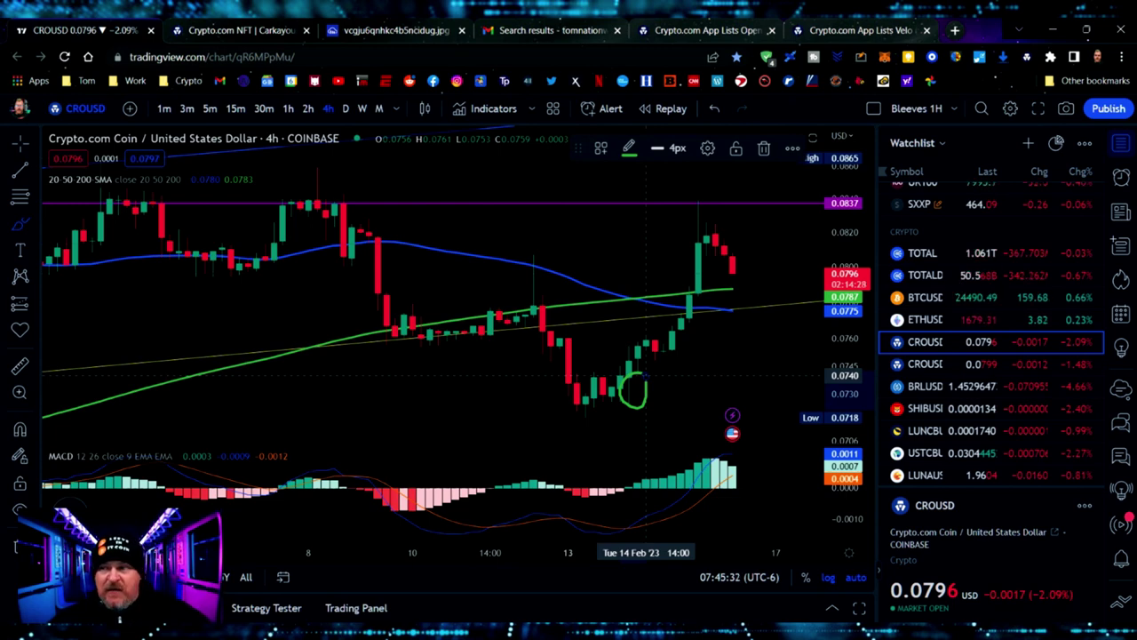
pyautogui.click(763, 149)
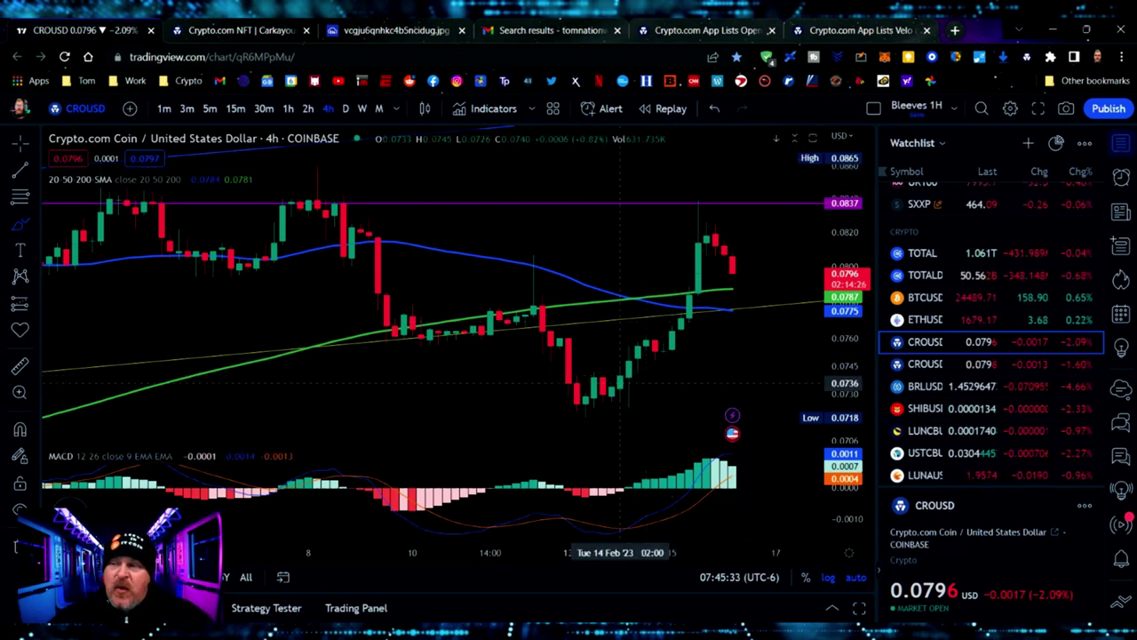
pyautogui.moveTo(622, 383); pyautogui.dragTo(705, 214)
pyautogui.click(763, 148)
pyautogui.click(20, 364)
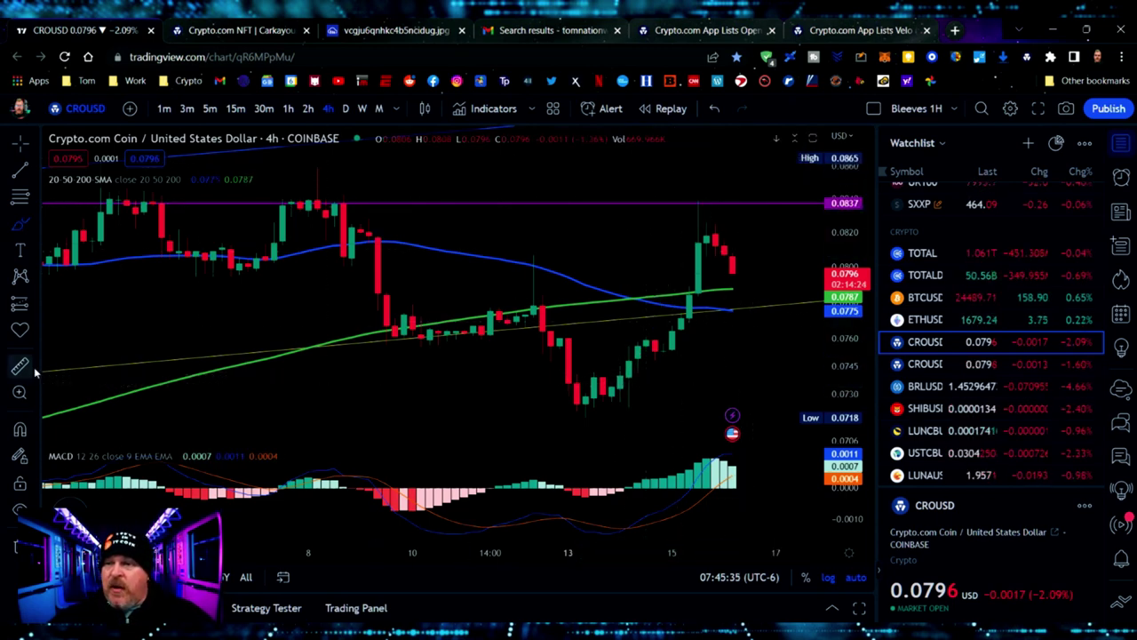
pyautogui.click(628, 408)
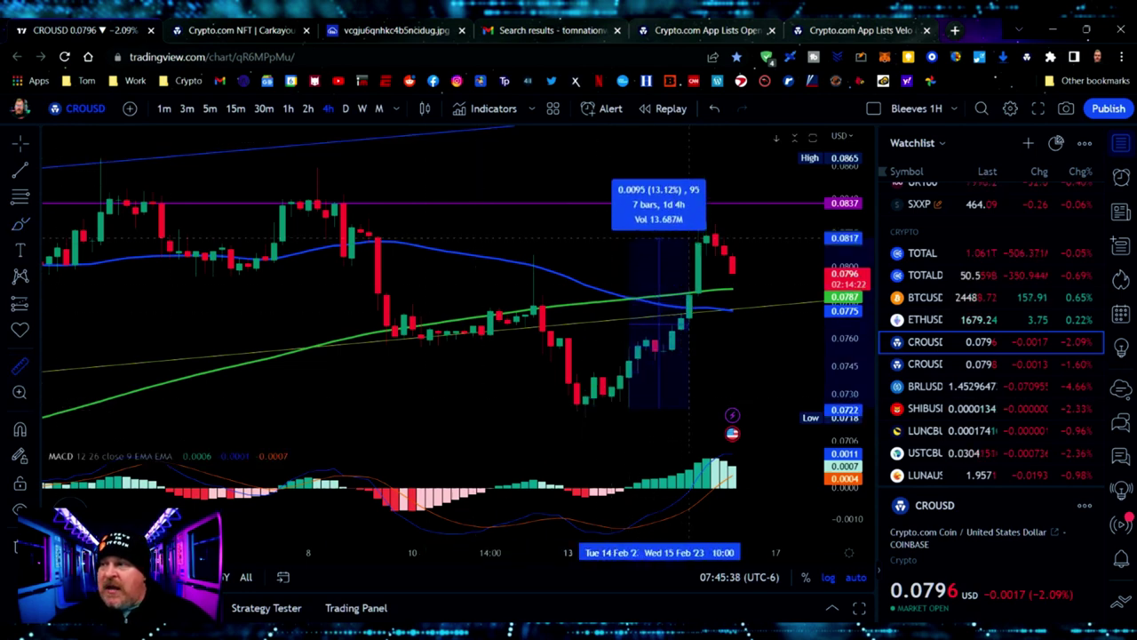
pyautogui.click(699, 211)
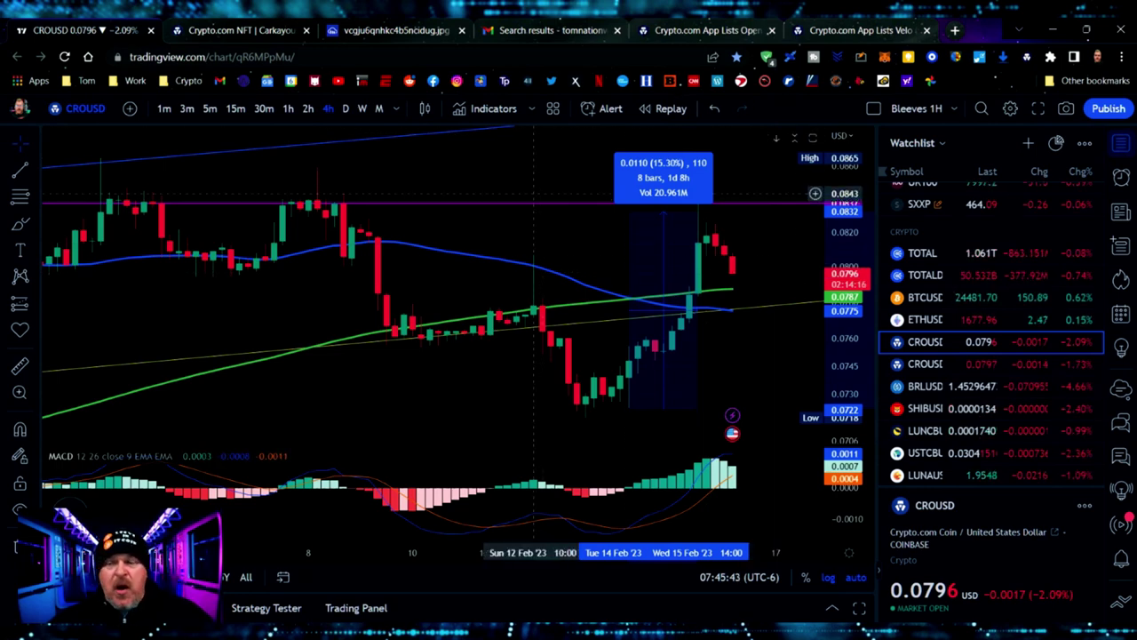
pyautogui.click(551, 178)
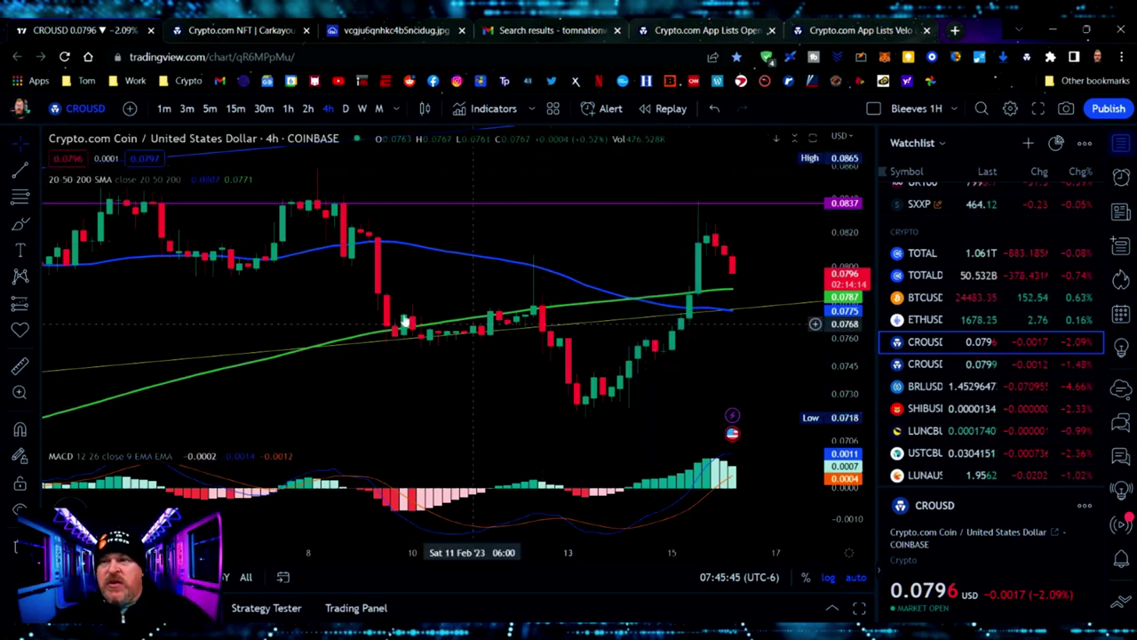
pyautogui.click(20, 222)
pyautogui.moveTo(718, 203)
pyautogui.mouseDown()
pyautogui.moveTo(662, 193)
pyautogui.moveTo(702, 252)
pyautogui.moveTo(663, 192)
pyautogui.moveTo(758, 286)
pyautogui.mouseUp()
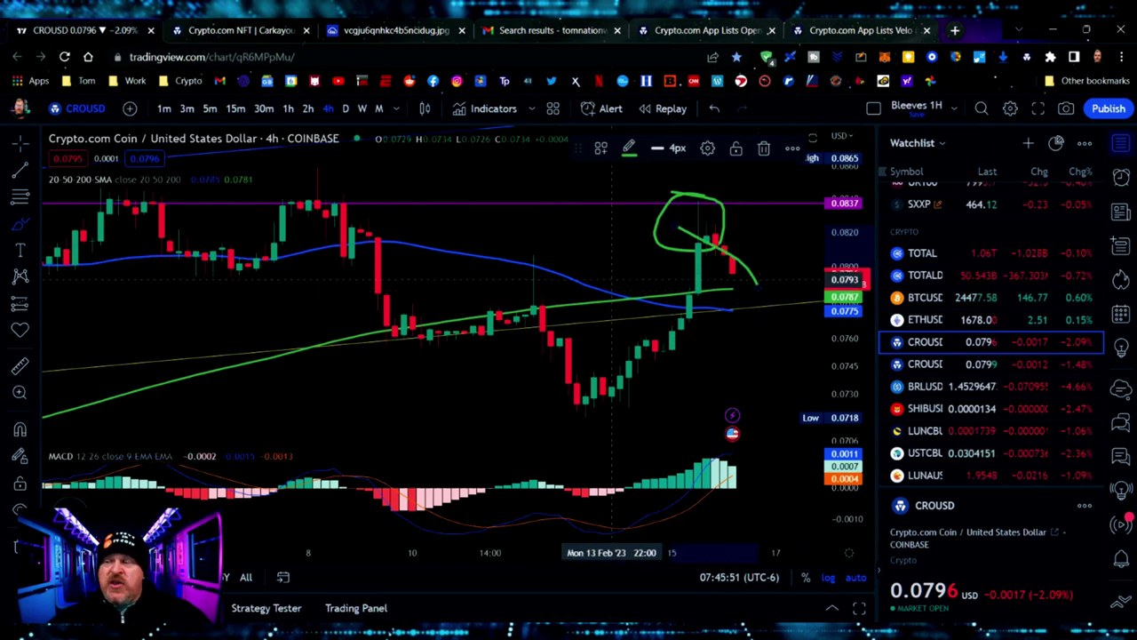
pyautogui.moveTo(607, 283)
pyautogui.mouseDown()
pyautogui.moveTo(732, 309)
pyautogui.moveTo(733, 298)
pyautogui.mouseUp()
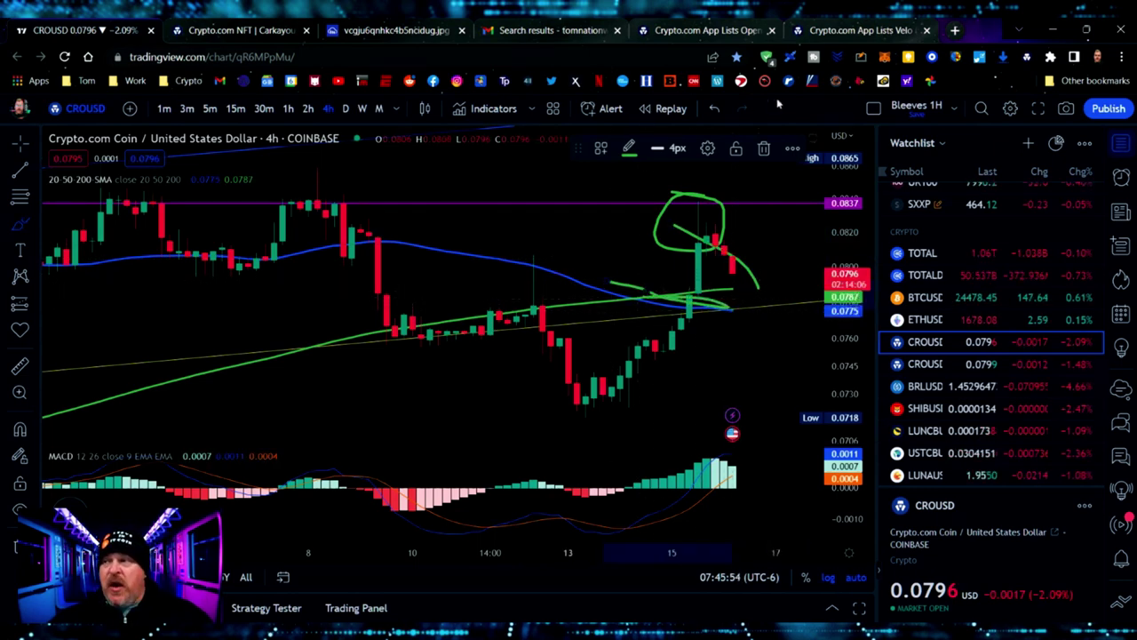
pyautogui.click(712, 108)
pyautogui.click(713, 108)
pyautogui.click(712, 108)
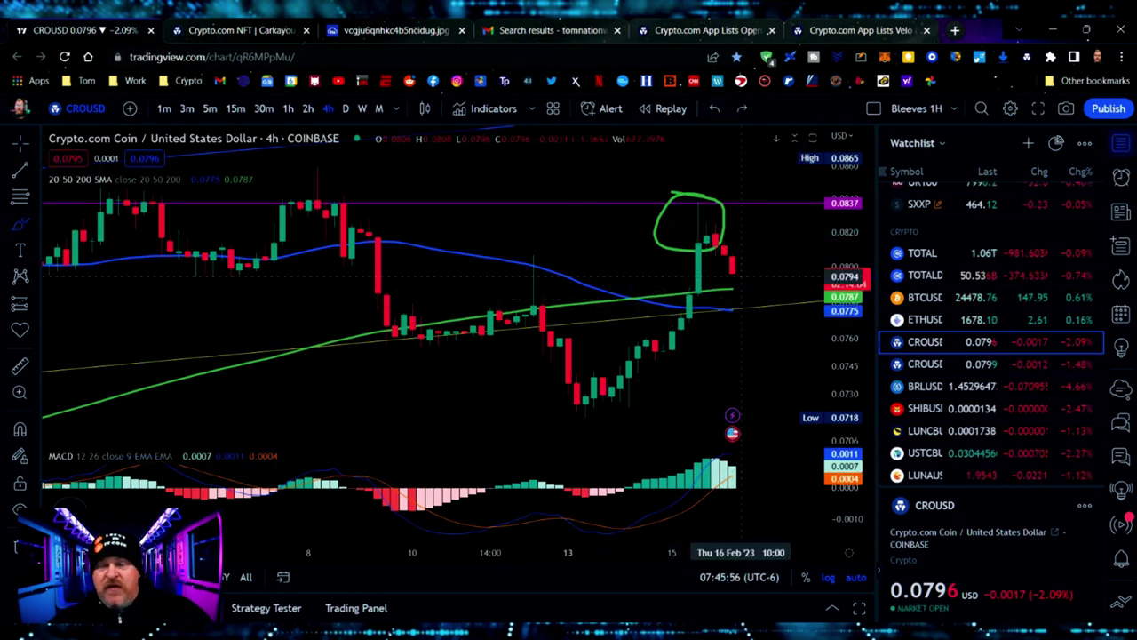
pyautogui.click(713, 108)
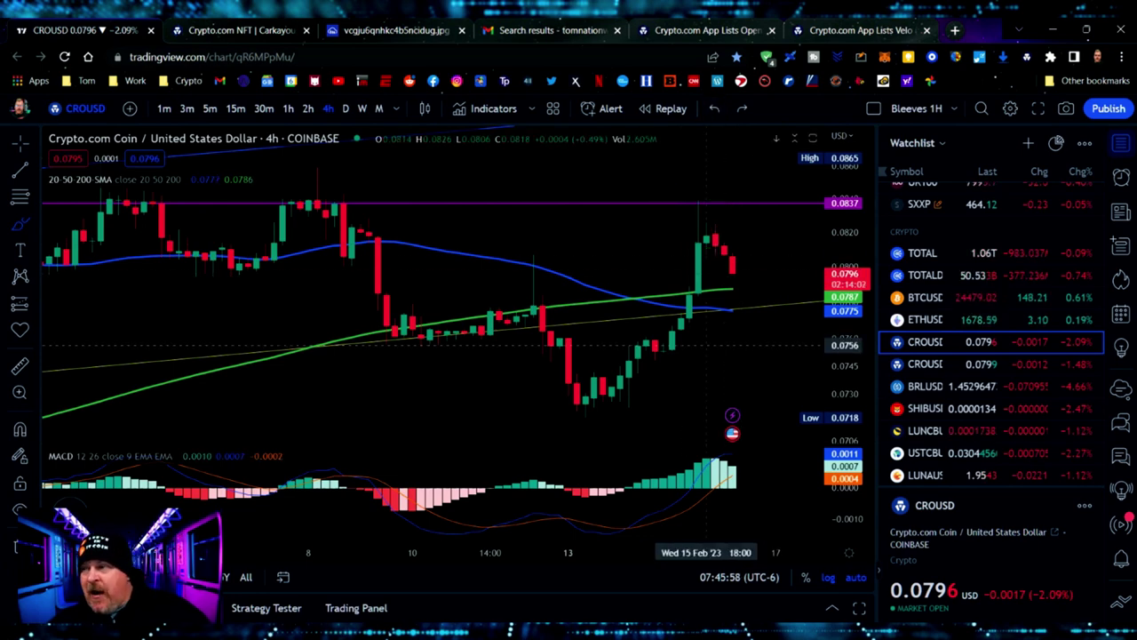
# Move CROUSD to 1-hour candles and sketch a projected bounce off the moving averages
pyautogui.scroll(4, 716, 344)
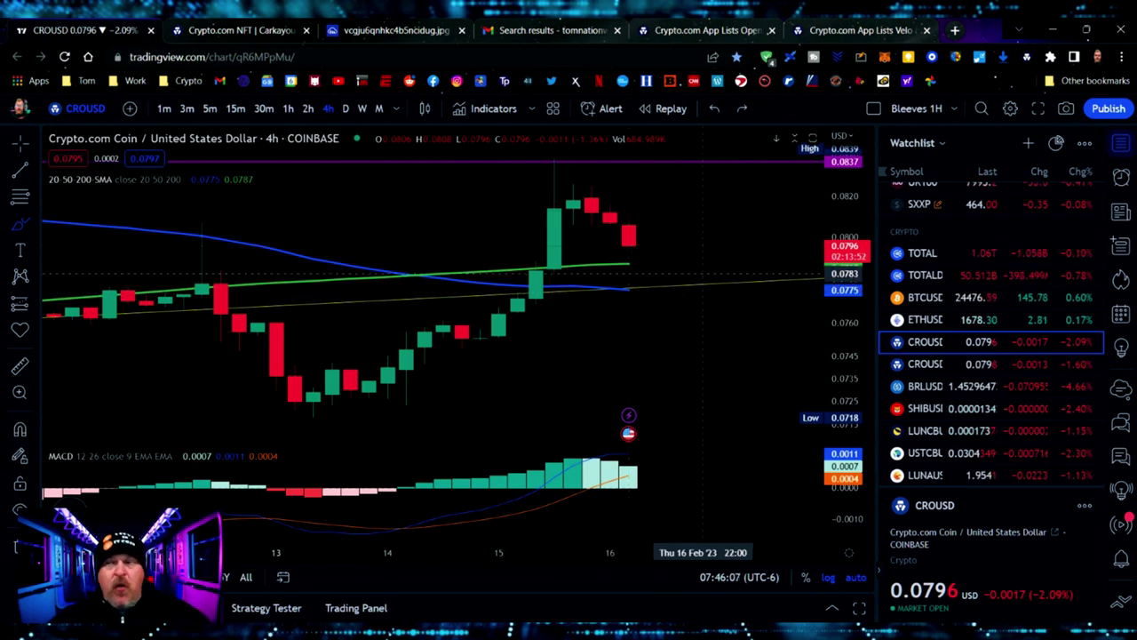
pyautogui.click(290, 107)
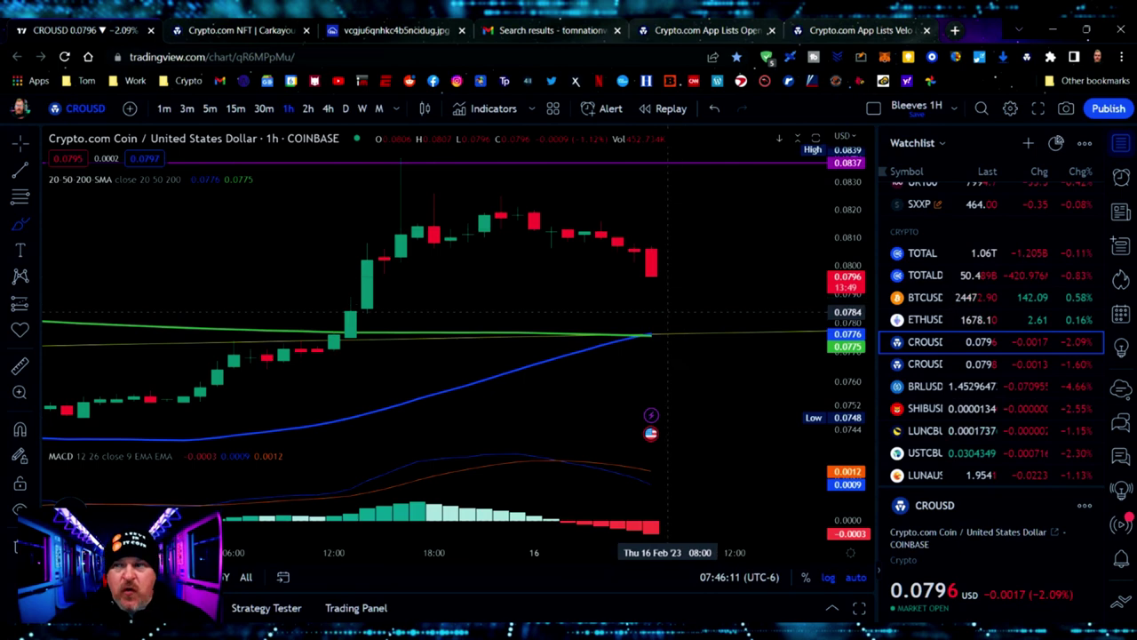
pyautogui.scroll(-2, 633, 336)
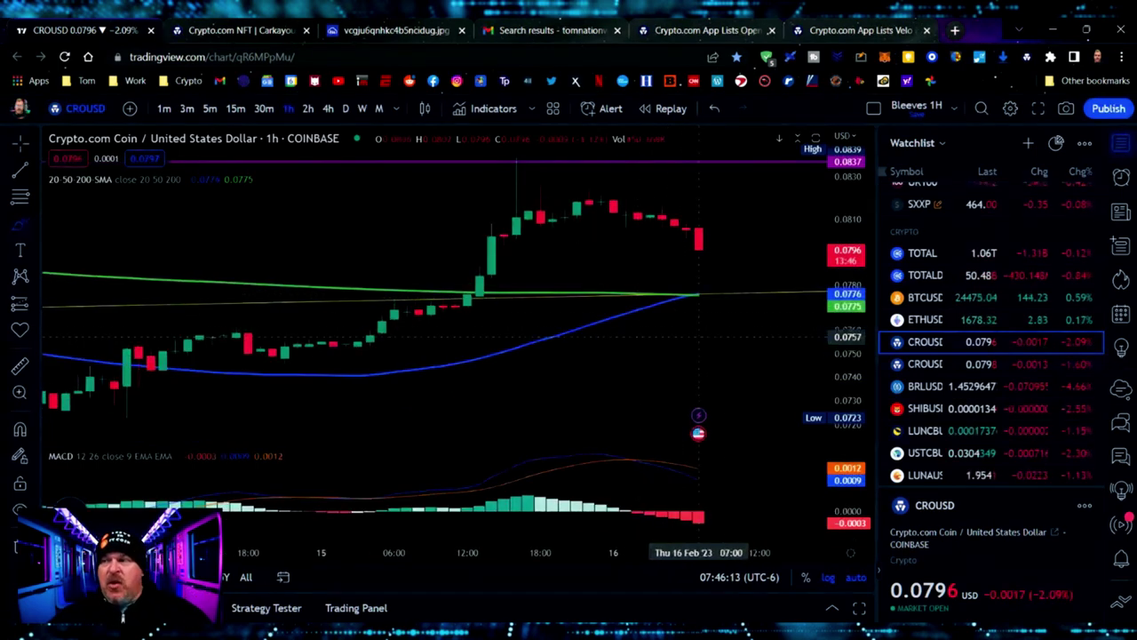
pyautogui.moveTo(687, 293); pyautogui.dragTo(772, 240)
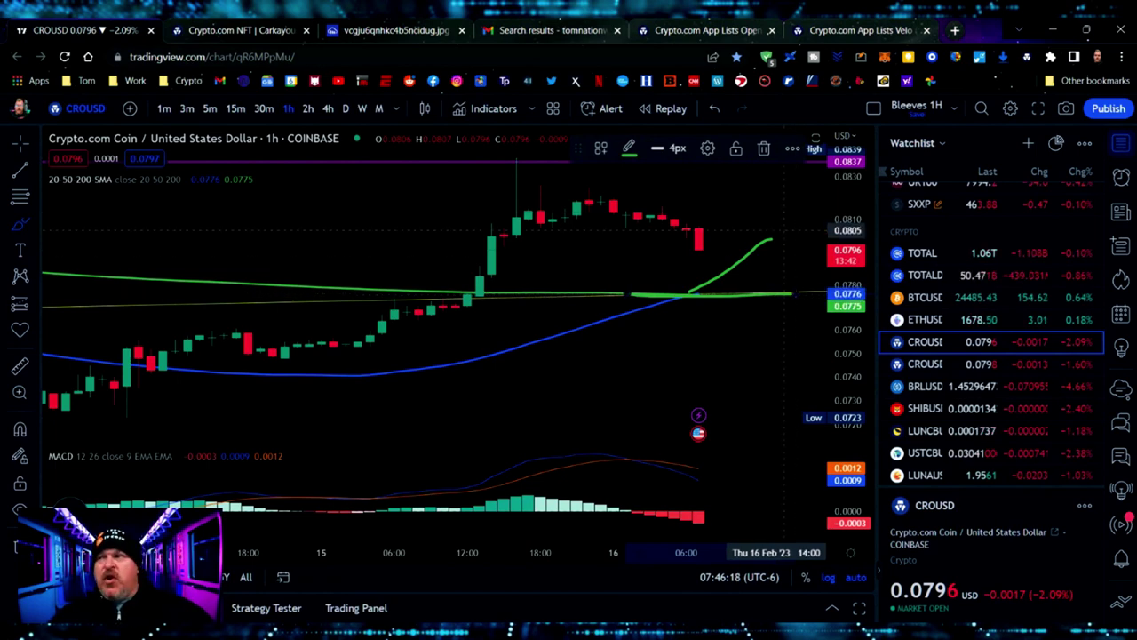
# Undo the projected stroke, stretch the price scale, and shift the 1h chart to reveal upcoming dates
pyautogui.click(720, 110)
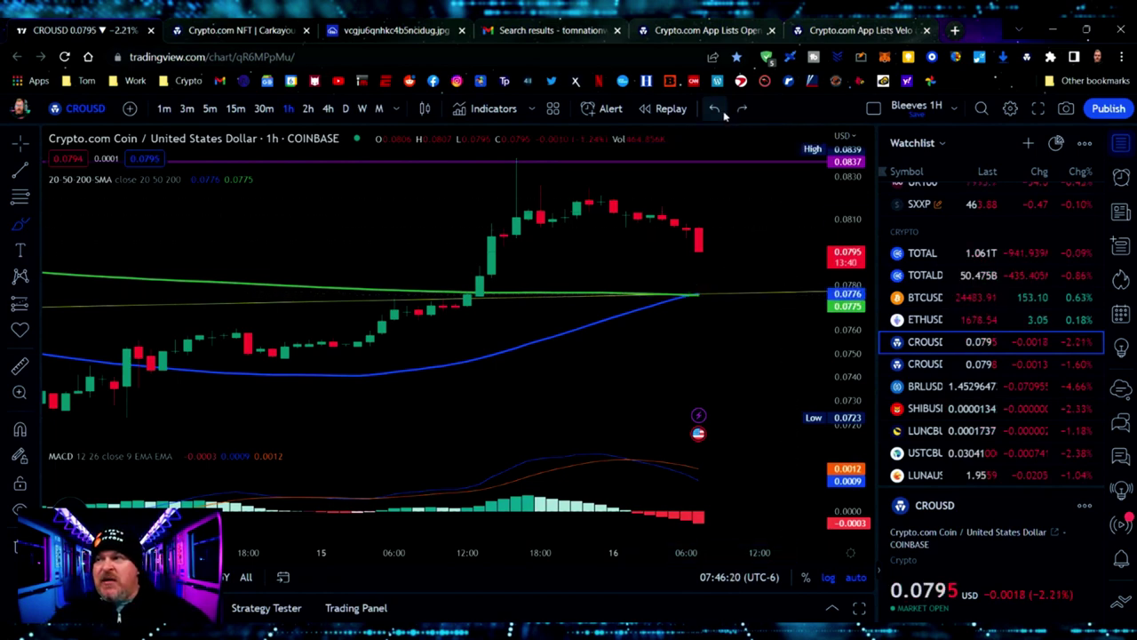
pyautogui.scroll(-2, 627, 249)
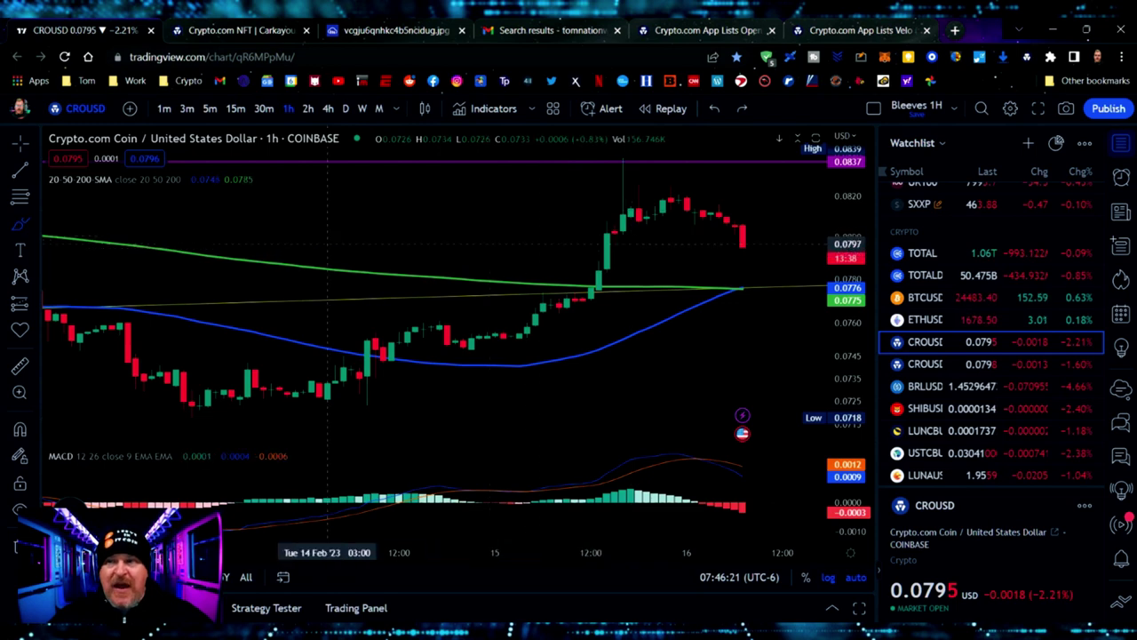
pyautogui.hscroll(2, 400, 290)
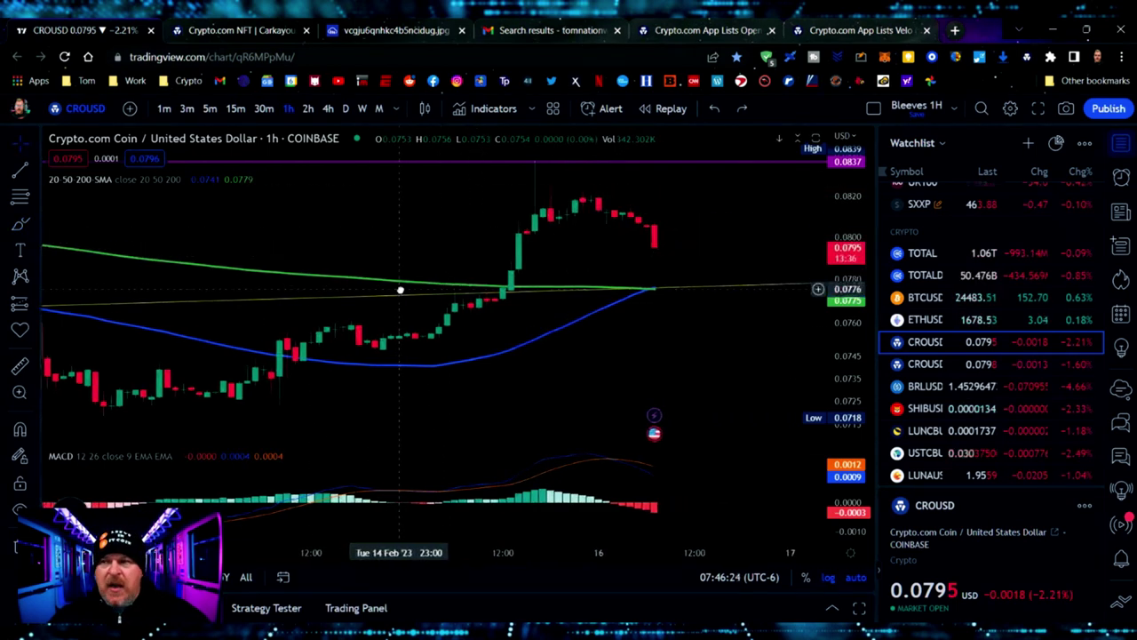
pyautogui.hscroll(2, 719, 243)
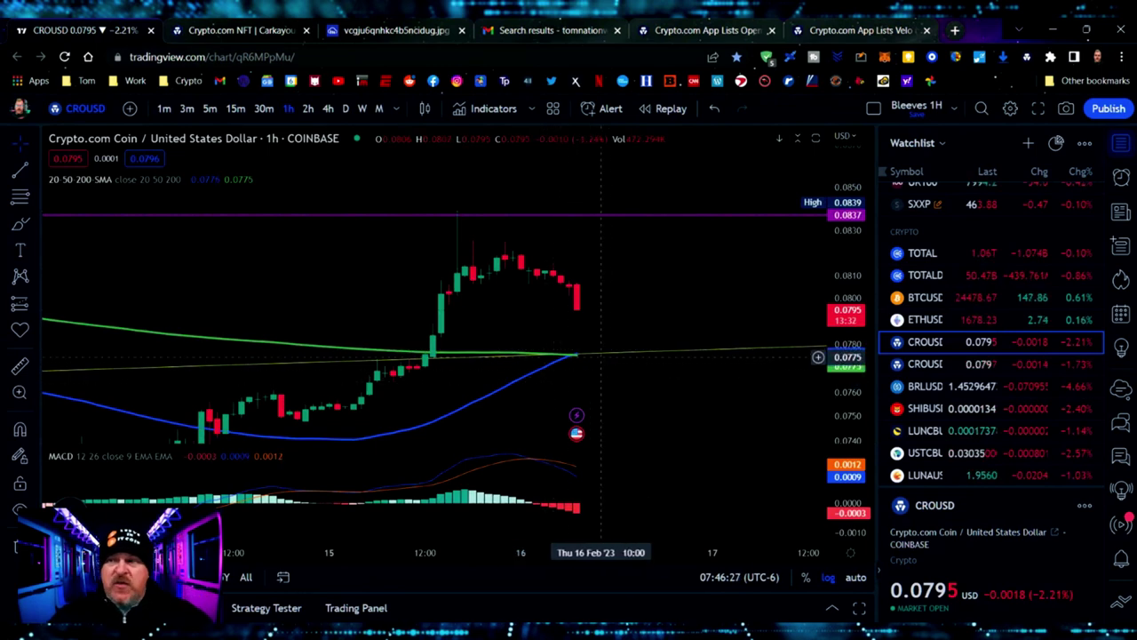
pyautogui.hscroll(-2, 608, 354)
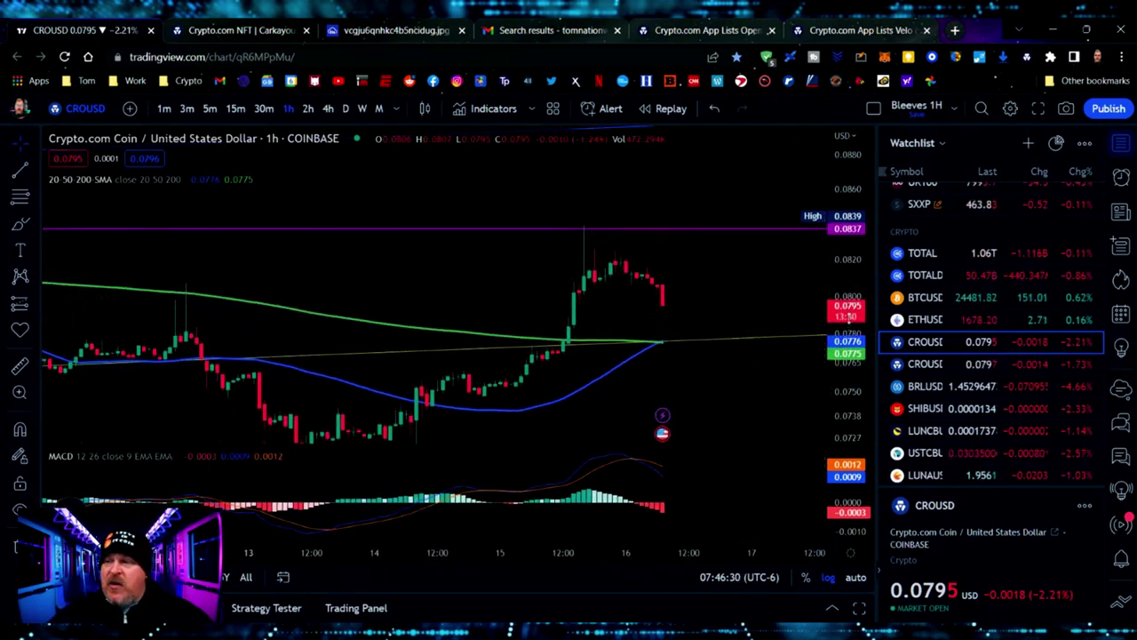
pyautogui.moveTo(848, 313); pyautogui.dragTo(853, 271)
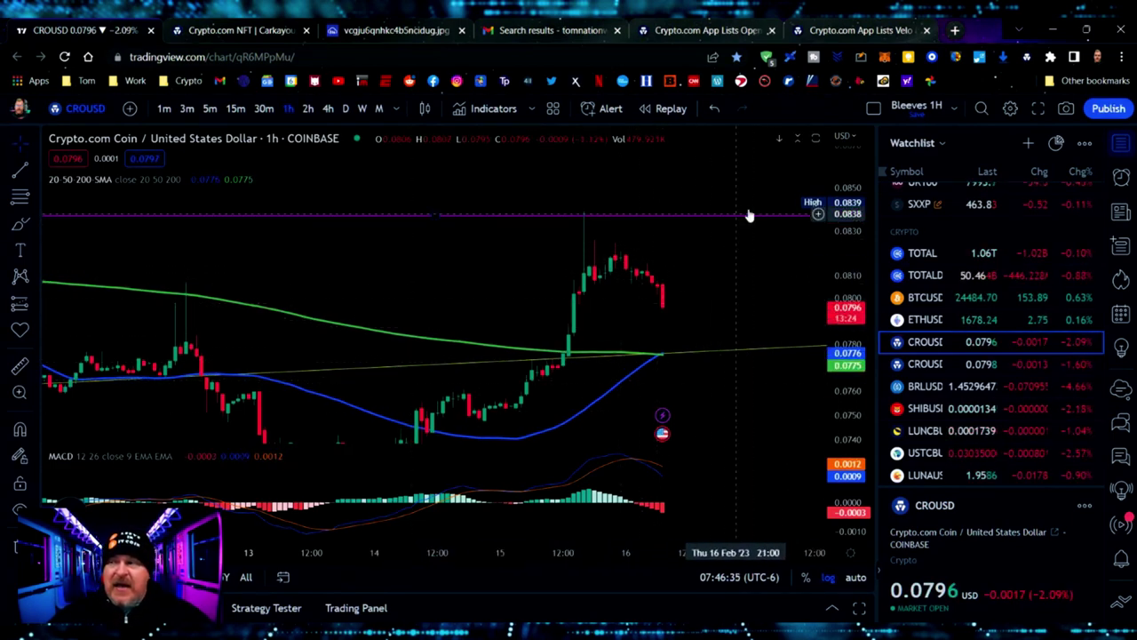
pyautogui.moveTo(704, 303); pyautogui.dragTo(502, 282)
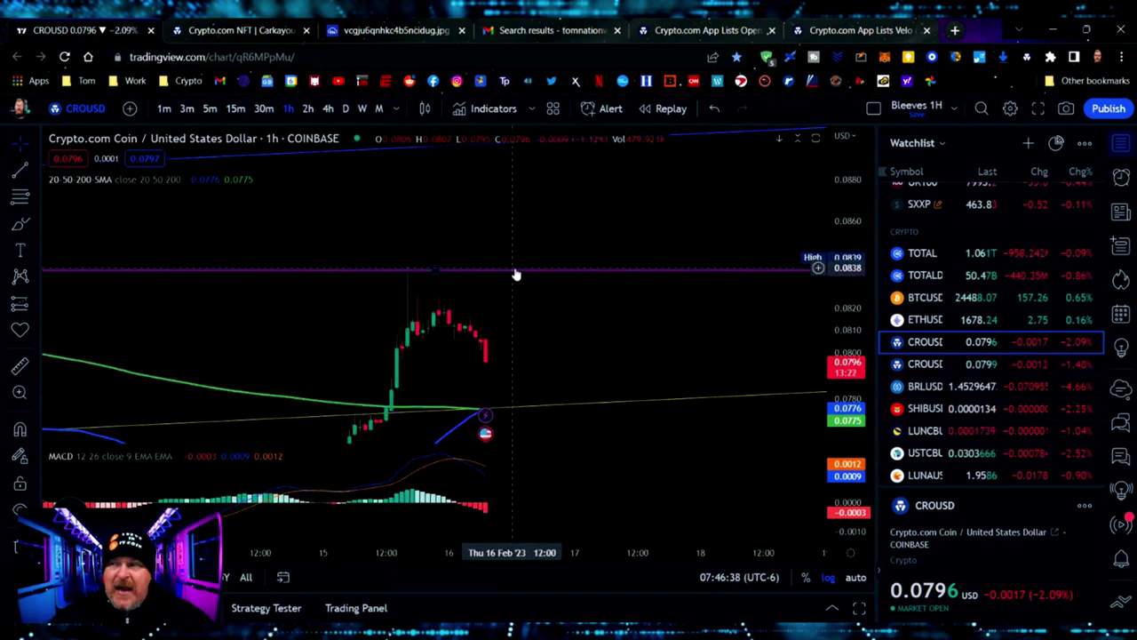
pyautogui.scroll(-3, 550, 323)
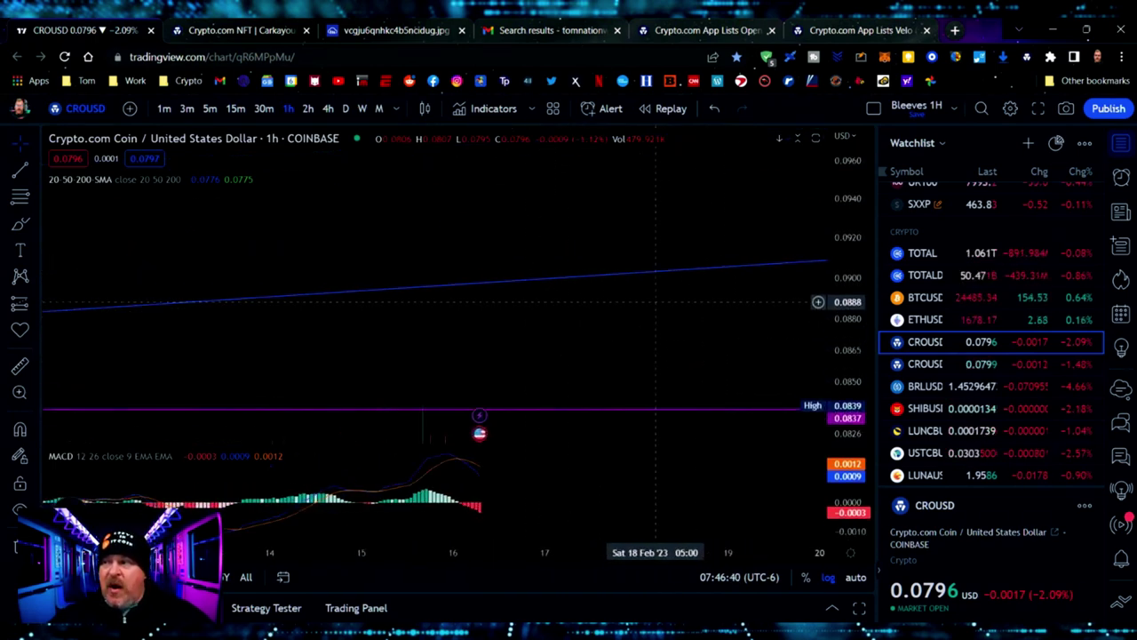
pyautogui.scroll(-4, 656, 303)
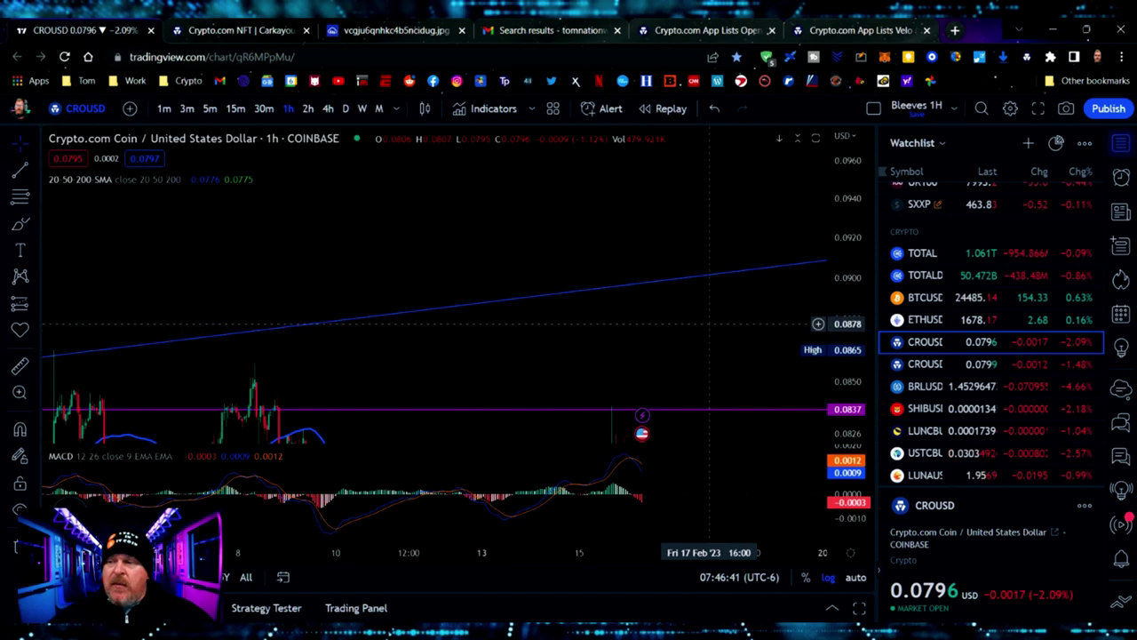
pyautogui.scroll(-2, 697, 267)
pyautogui.scroll(-3, 840, 200)
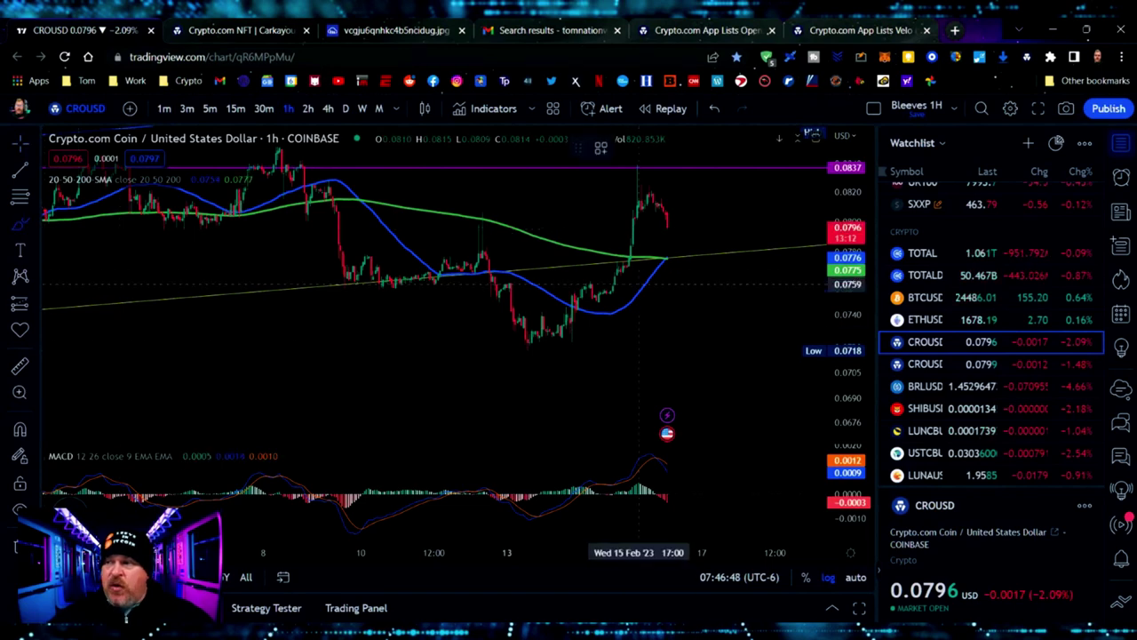
# Circle the recent dip below the moving averages, delete it, and zoom out to the upper channel line
pyautogui.moveTo(662, 258)
pyautogui.mouseDown()
pyautogui.moveTo(471, 274)
pyautogui.moveTo(673, 302)
pyautogui.moveTo(668, 259)
pyautogui.mouseUp()
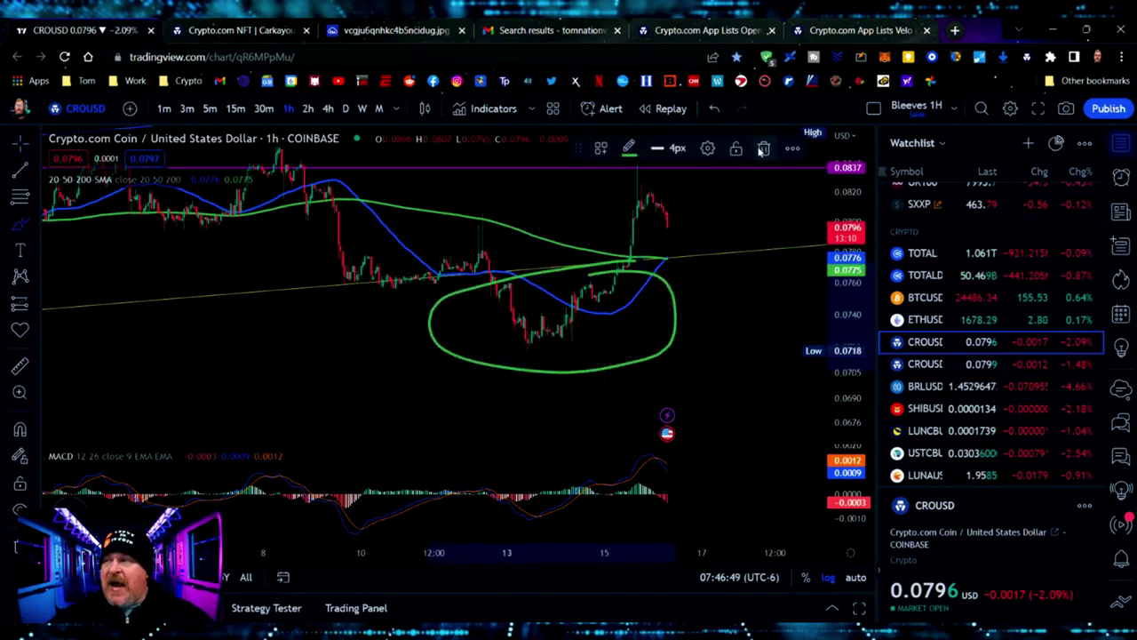
pyautogui.click(763, 149)
pyautogui.scroll(-3, 502, 262)
pyautogui.scroll(-2, 520, 255)
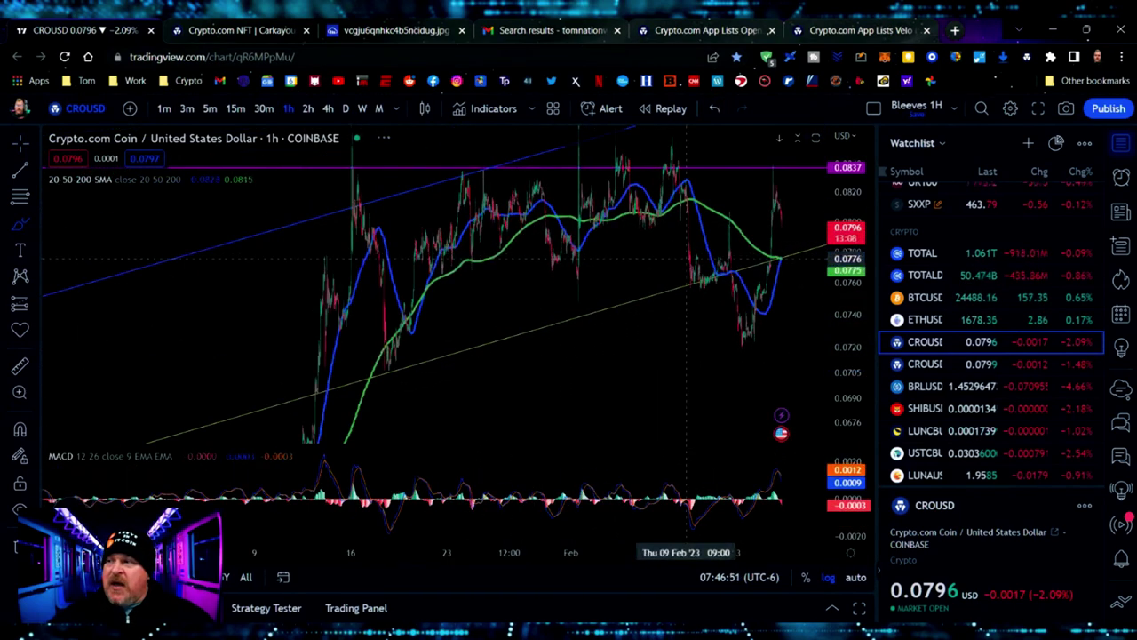
pyautogui.scroll(-3, 764, 360)
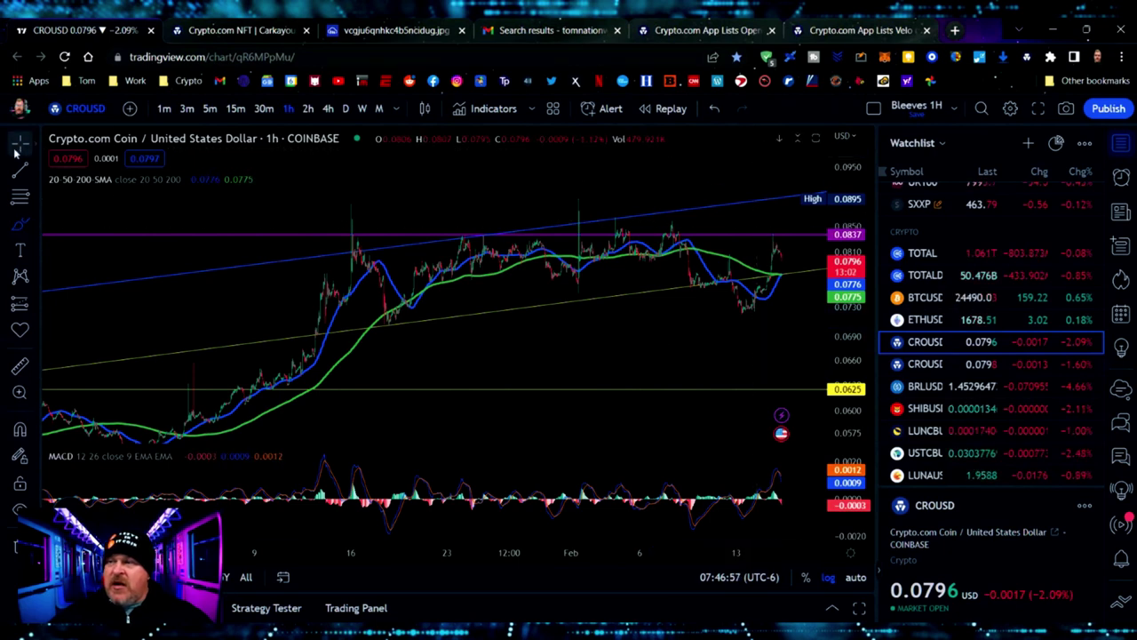
pyautogui.moveTo(571, 361); pyautogui.dragTo(378, 342)
pyautogui.moveTo(668, 354); pyautogui.dragTo(597, 375)
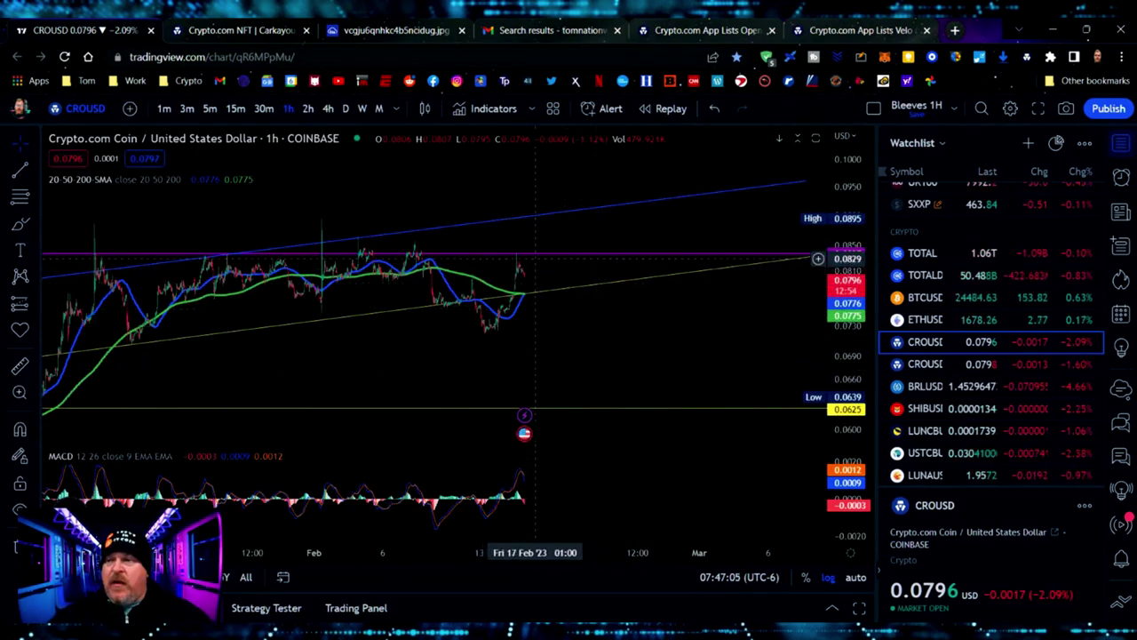
# Zoom into the latest 1h candles, leaving space on the right, and select the yellow trend line
pyautogui.scroll(1, 525, 275)
pyautogui.scroll(5, 622, 285)
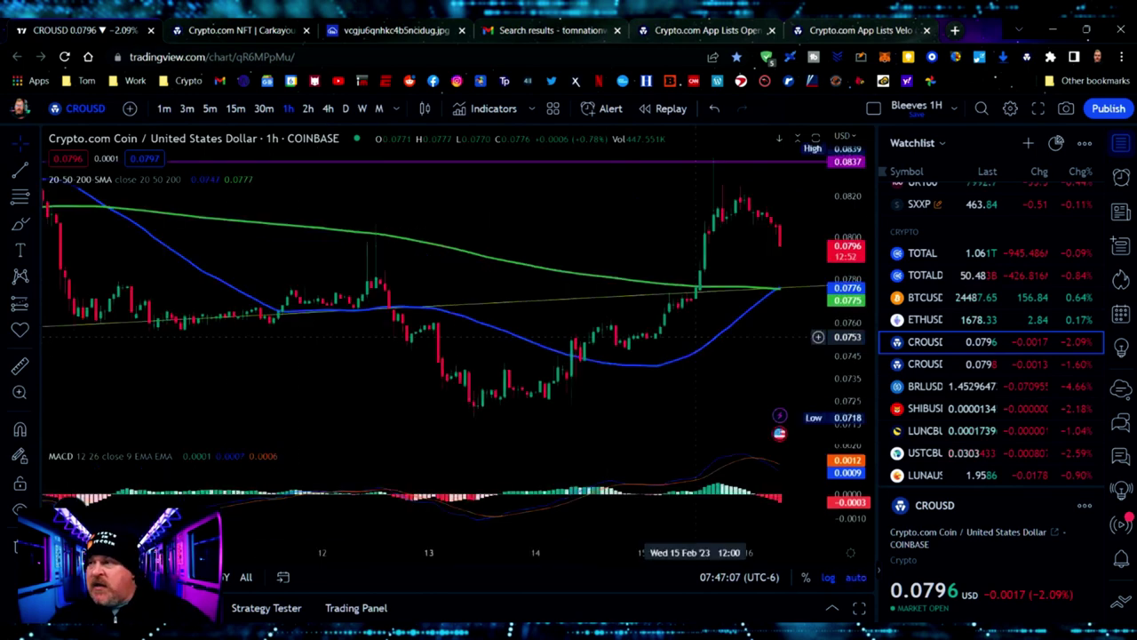
pyautogui.scroll(1, 640, 268)
pyautogui.moveTo(640, 268); pyautogui.dragTo(553, 267)
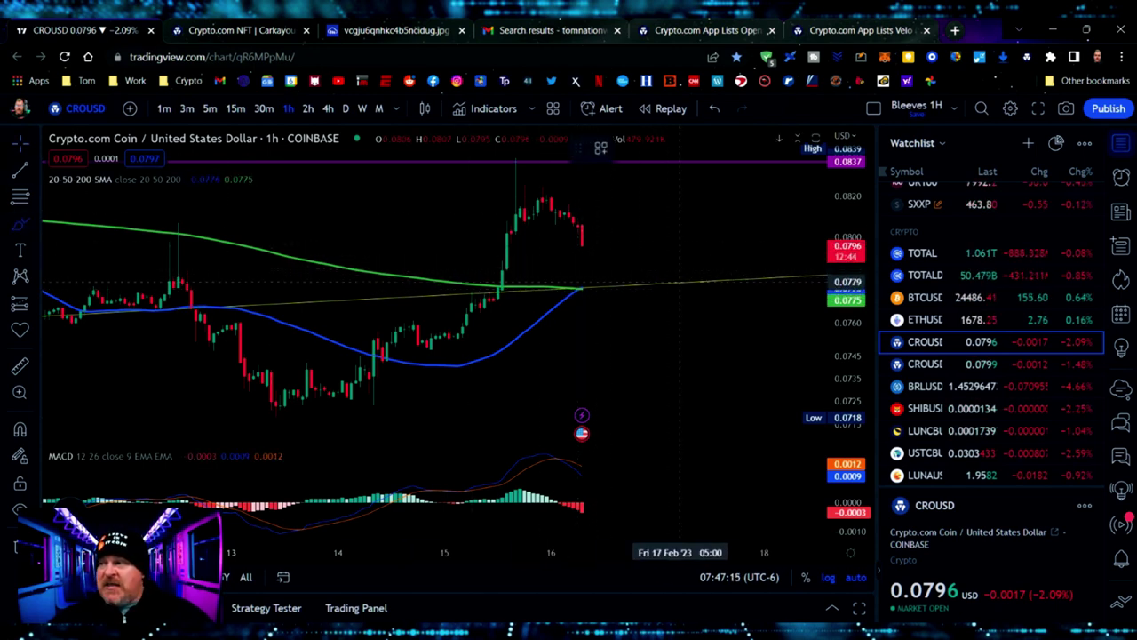
pyautogui.click(582, 289)
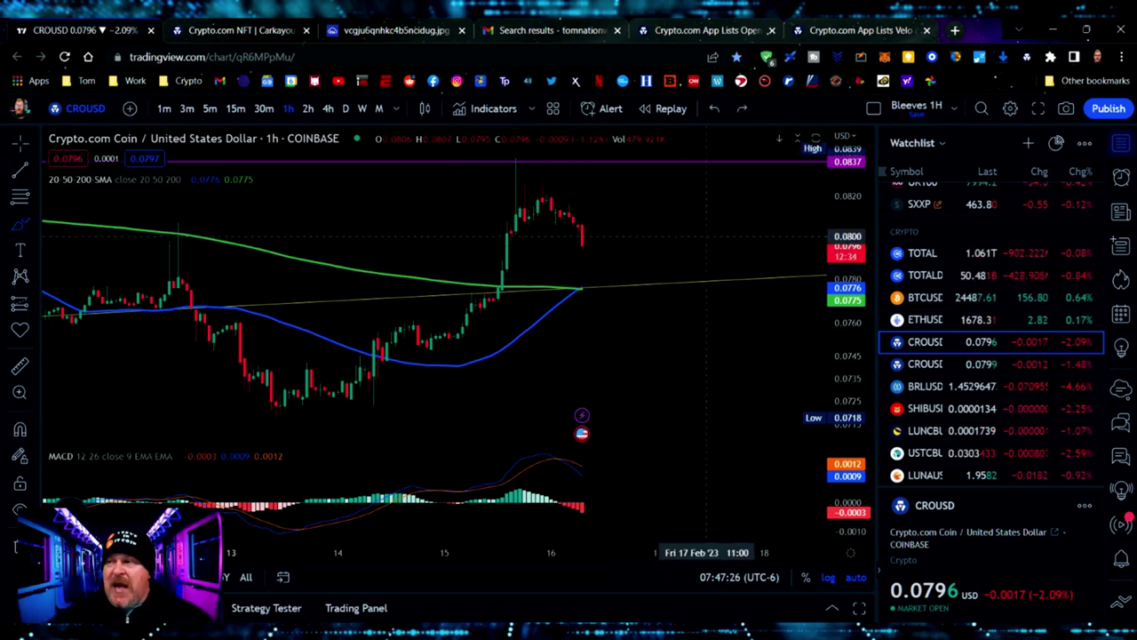
# Compress the price scale and zoom out until the 0.1302 level is in view
pyautogui.moveTo(855, 173); pyautogui.dragTo(855, 213)
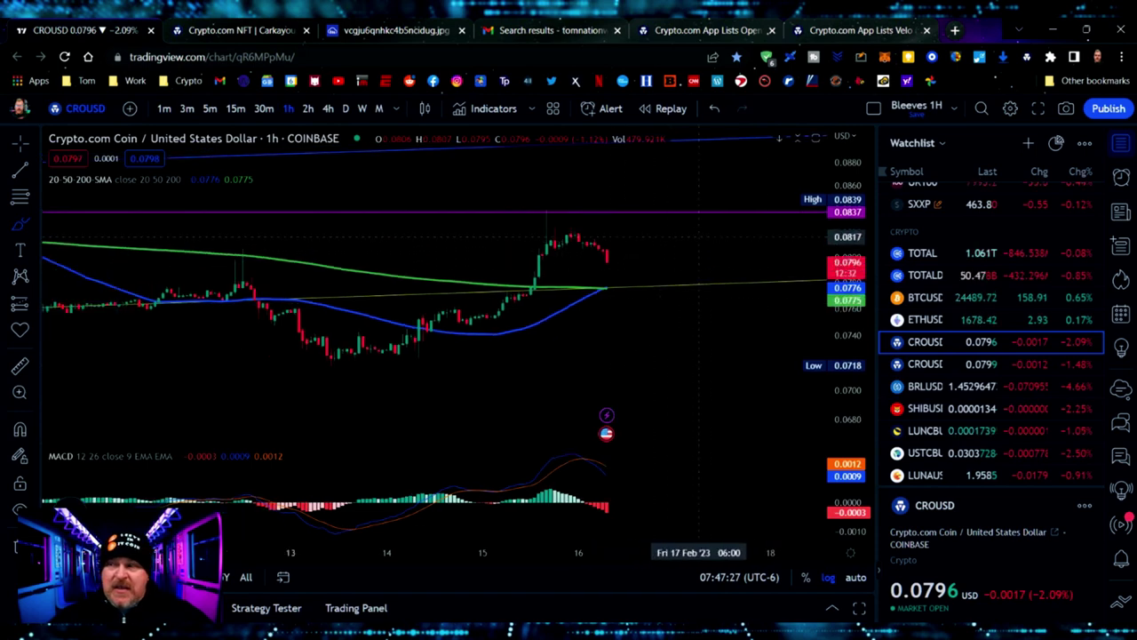
pyautogui.scroll(-2, 769, 356)
pyautogui.scroll(-3, 613, 311)
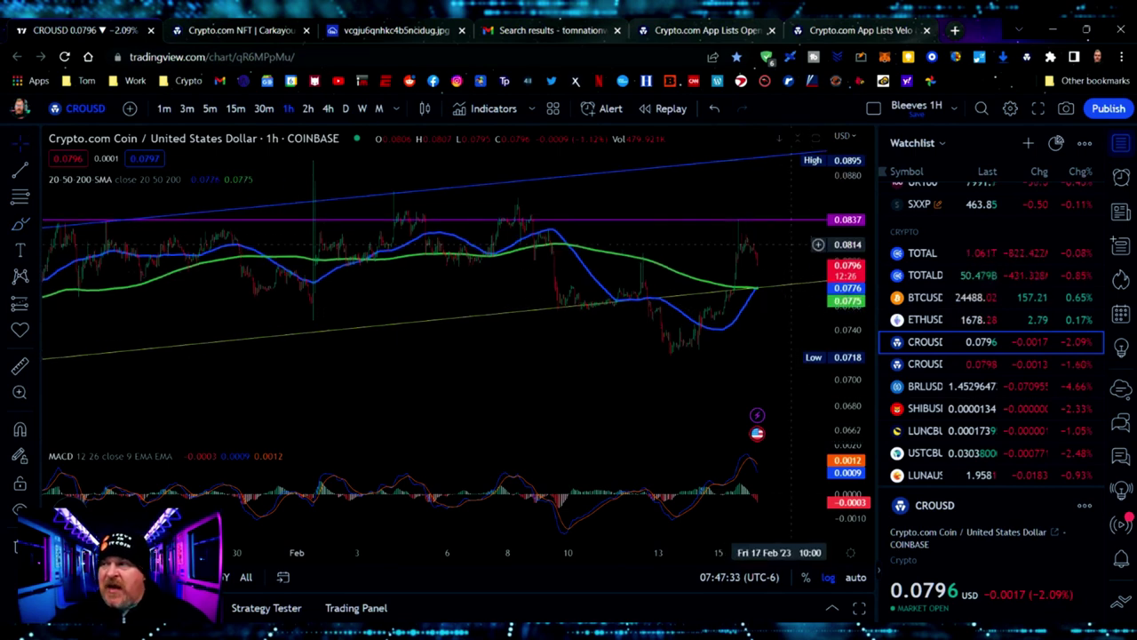
pyautogui.scroll(-2, 673, 279)
pyautogui.moveTo(672, 279); pyautogui.dragTo(618, 305)
pyautogui.scroll(-3, 618, 305)
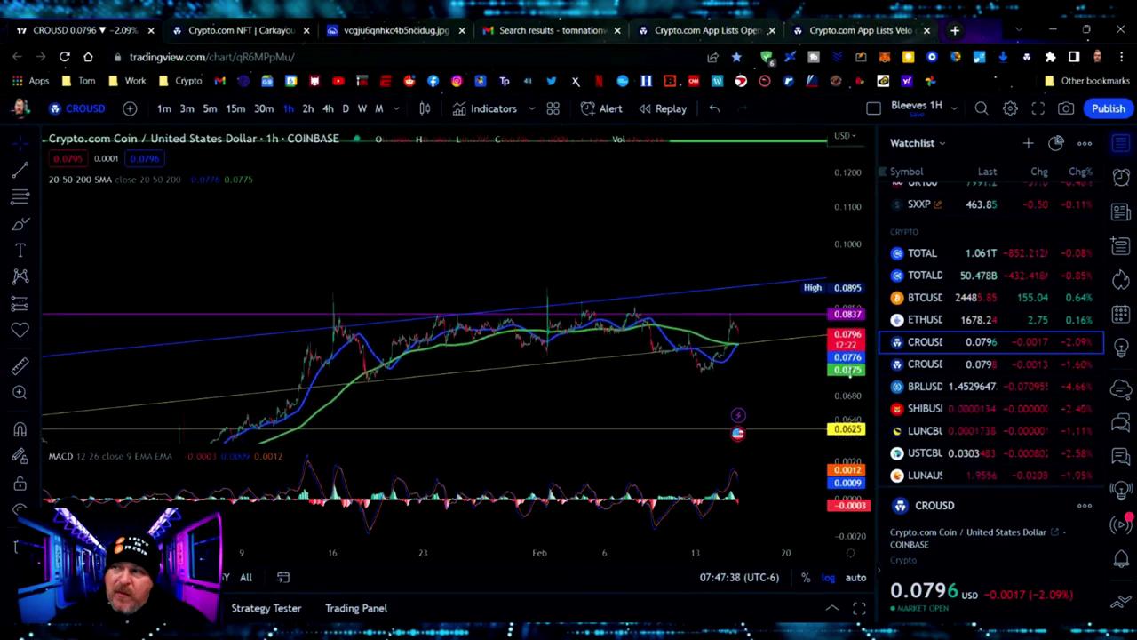
pyautogui.moveTo(750, 222); pyautogui.dragTo(673, 248)
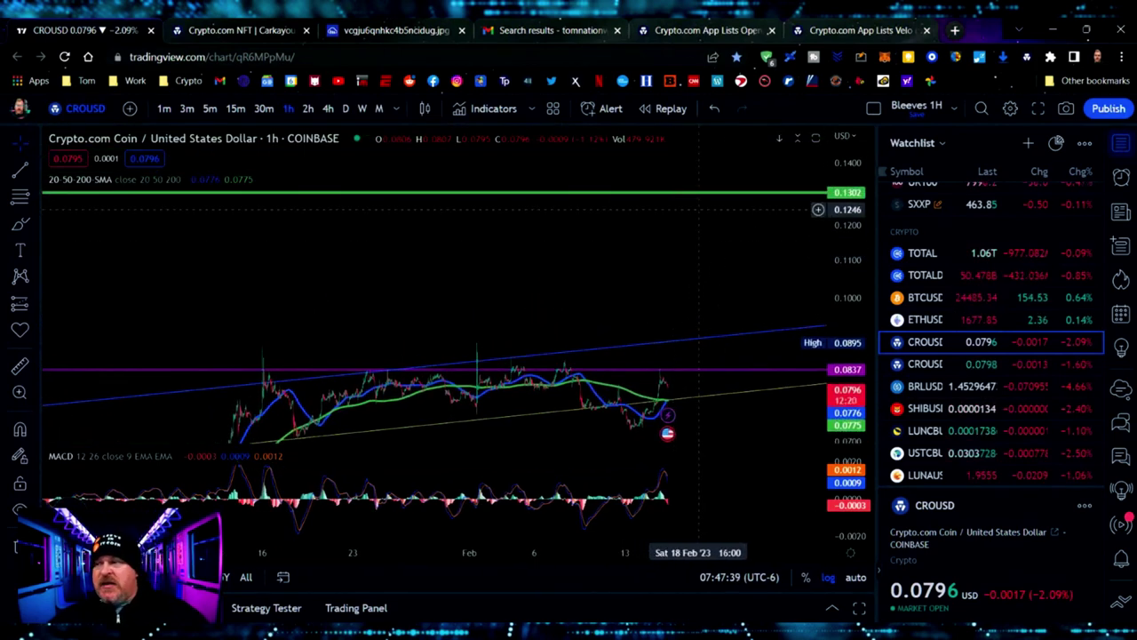
pyautogui.scroll(-2, 700, 228)
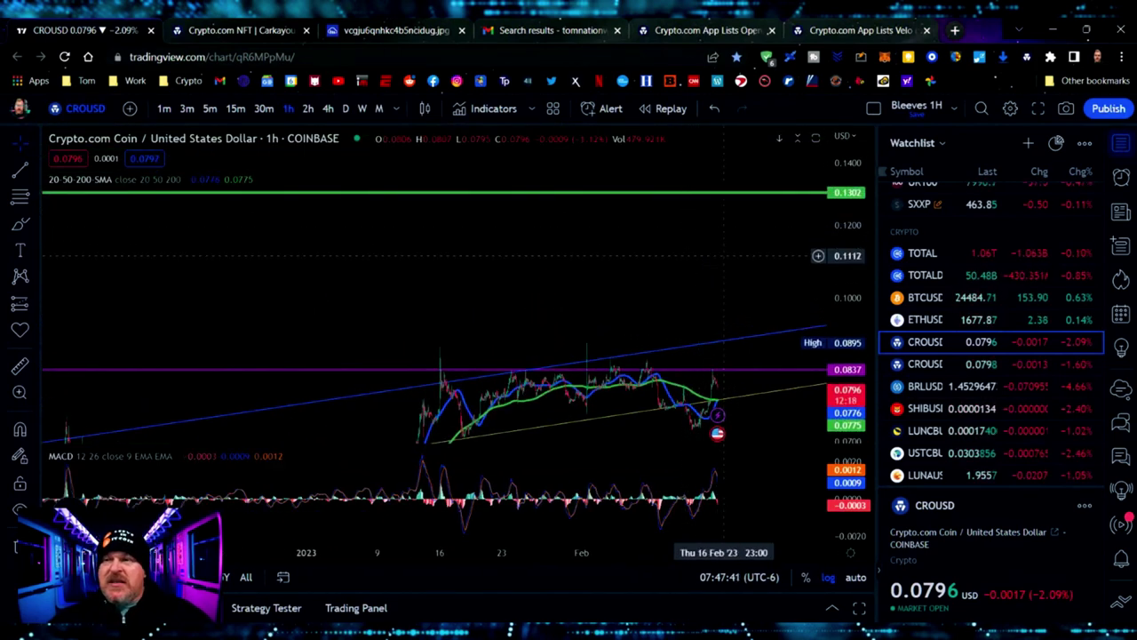
# Show CROUSD as daily candles, framed from August through future dates out to April
pyautogui.click(346, 108)
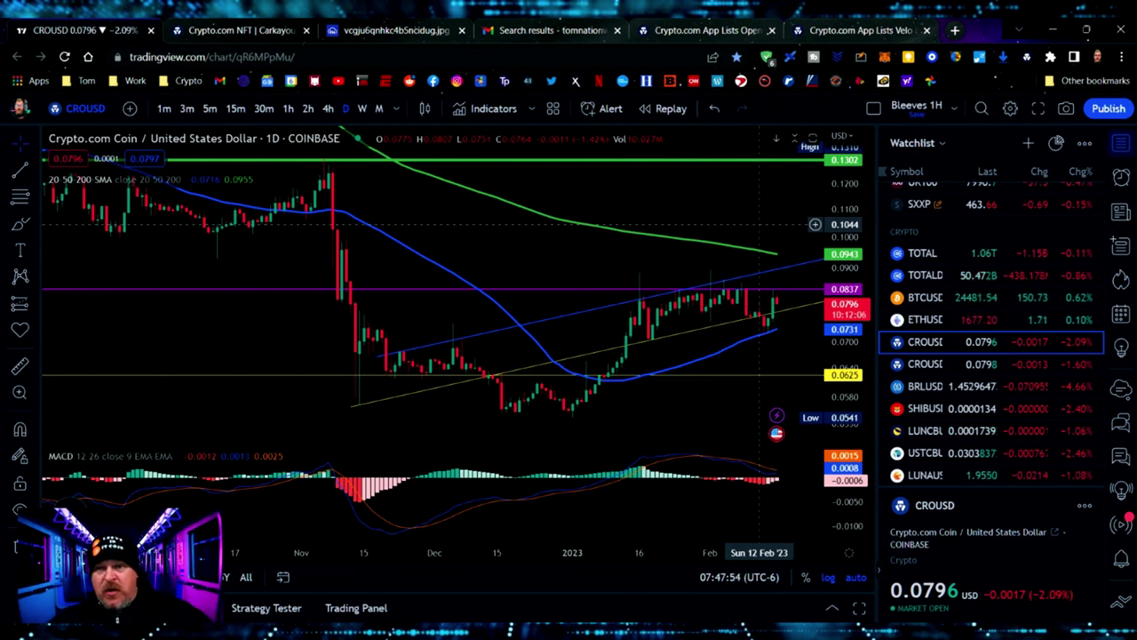
pyautogui.moveTo(760, 223); pyautogui.dragTo(552, 217)
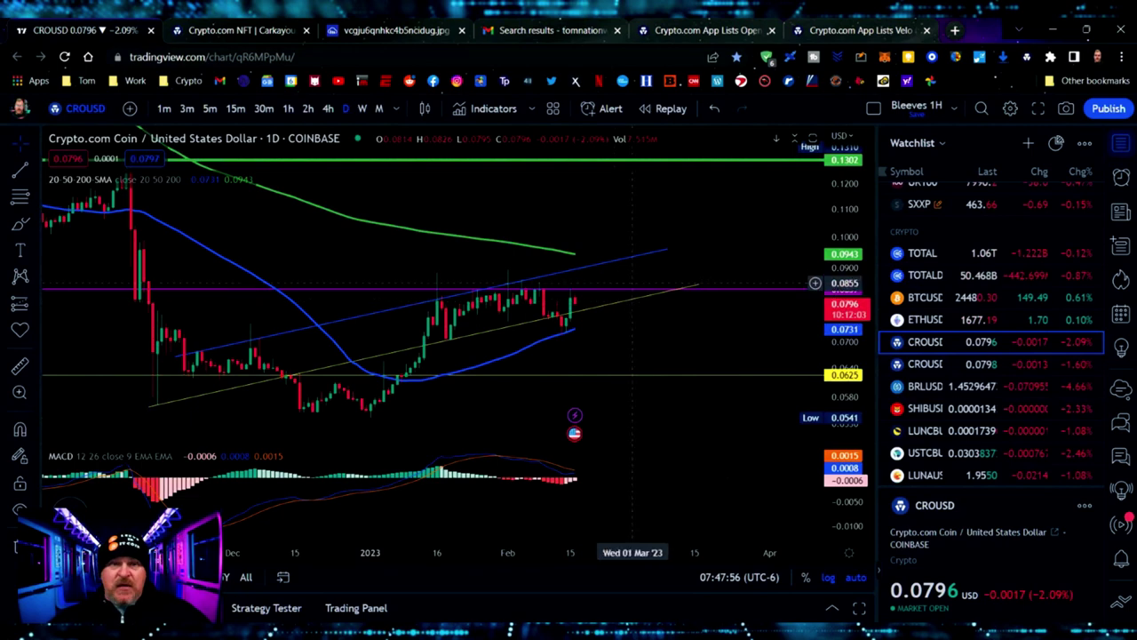
pyautogui.moveTo(579, 320); pyautogui.dragTo(617, 320)
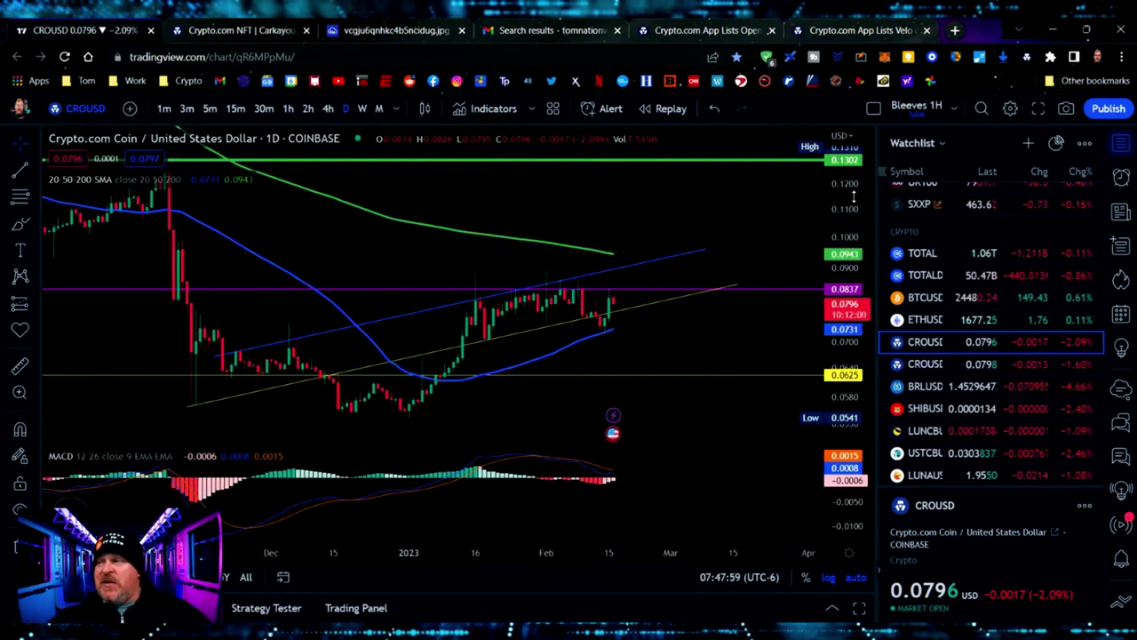
pyautogui.scroll(-10, 650, 297)
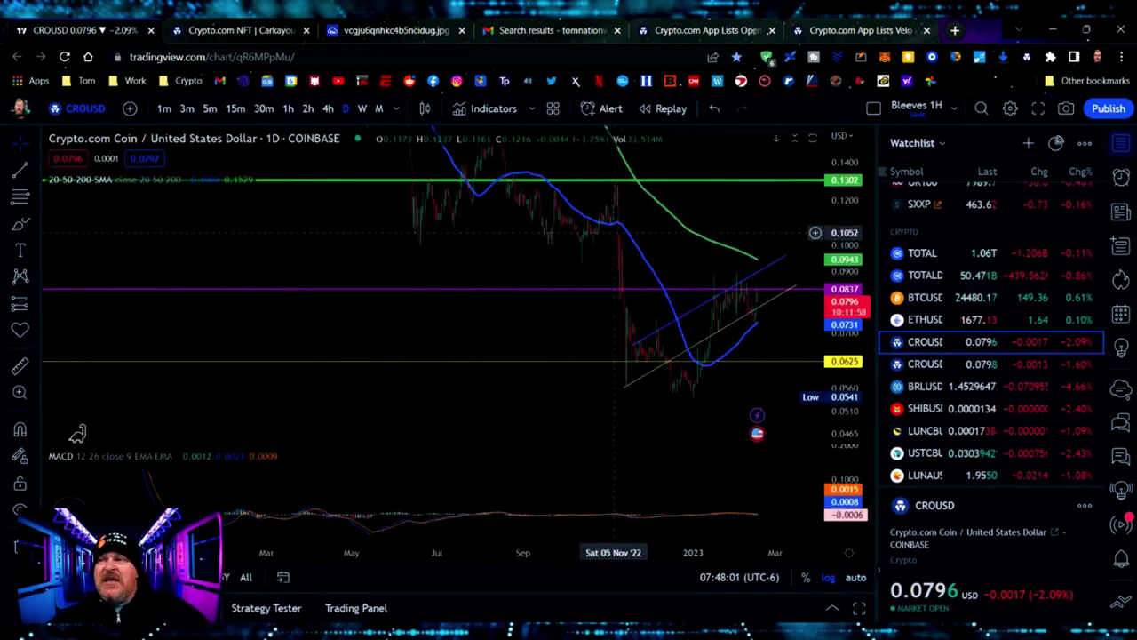
pyautogui.scroll(2, 616, 229)
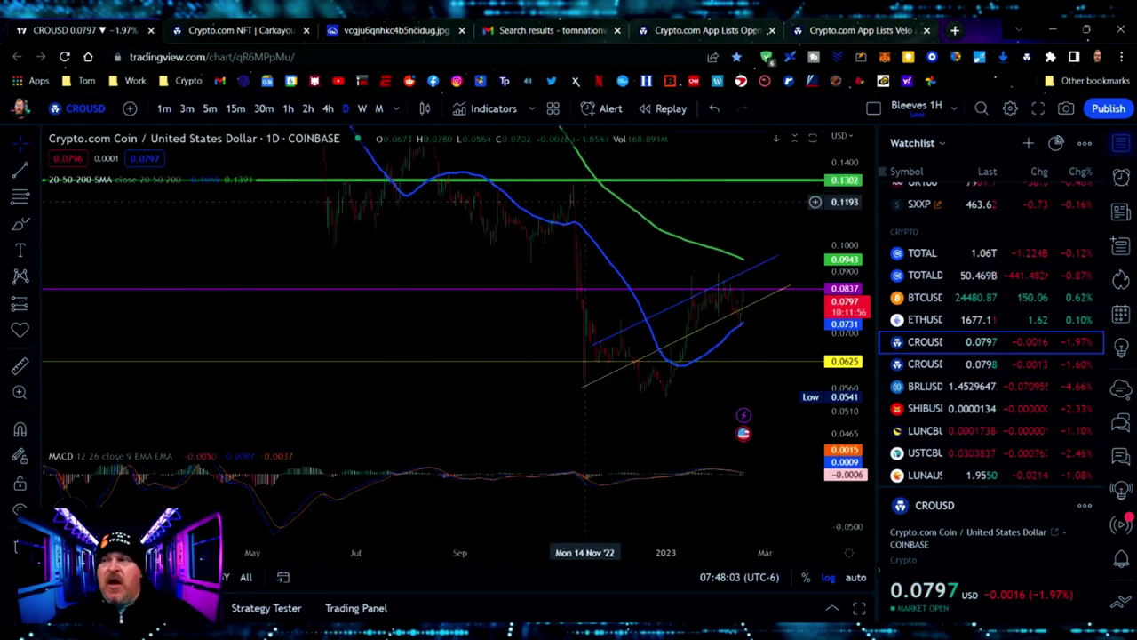
pyautogui.scroll(3, 580, 201)
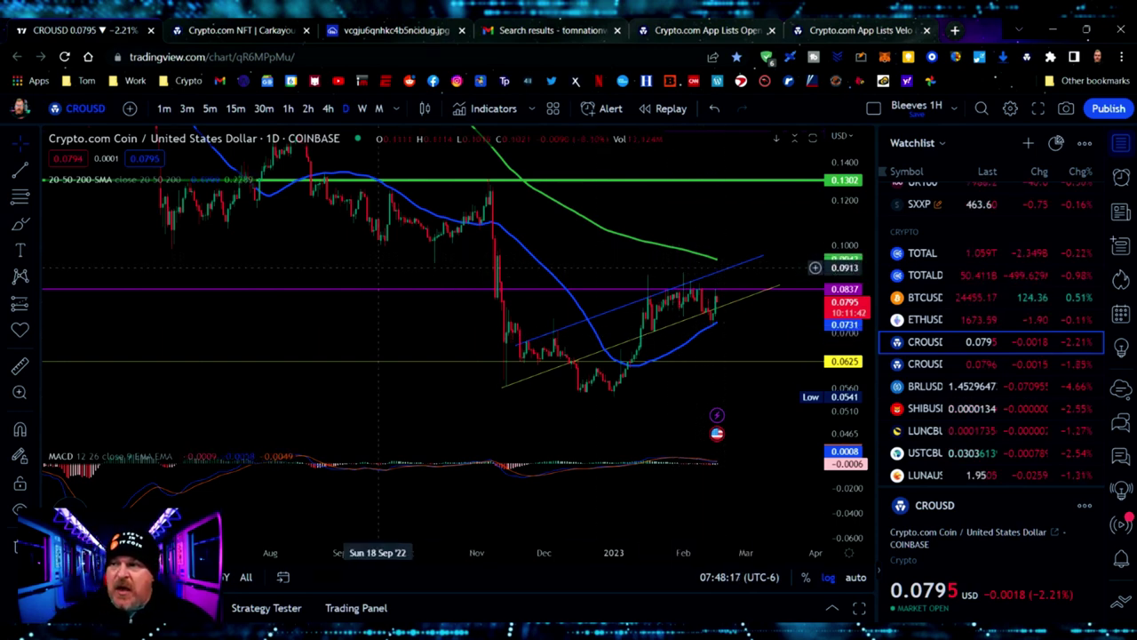
# Add horizontal lines at 0.0936 and 0.1003 on the daily chart, then close the chart tabs
pyautogui.click(28, 174)
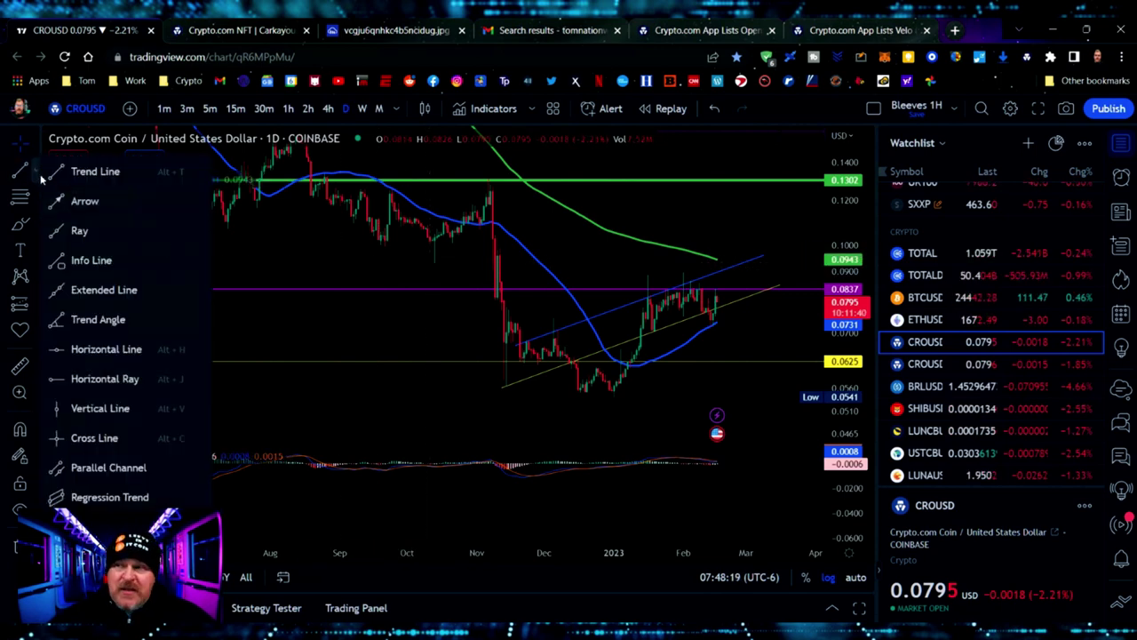
pyautogui.click(94, 349)
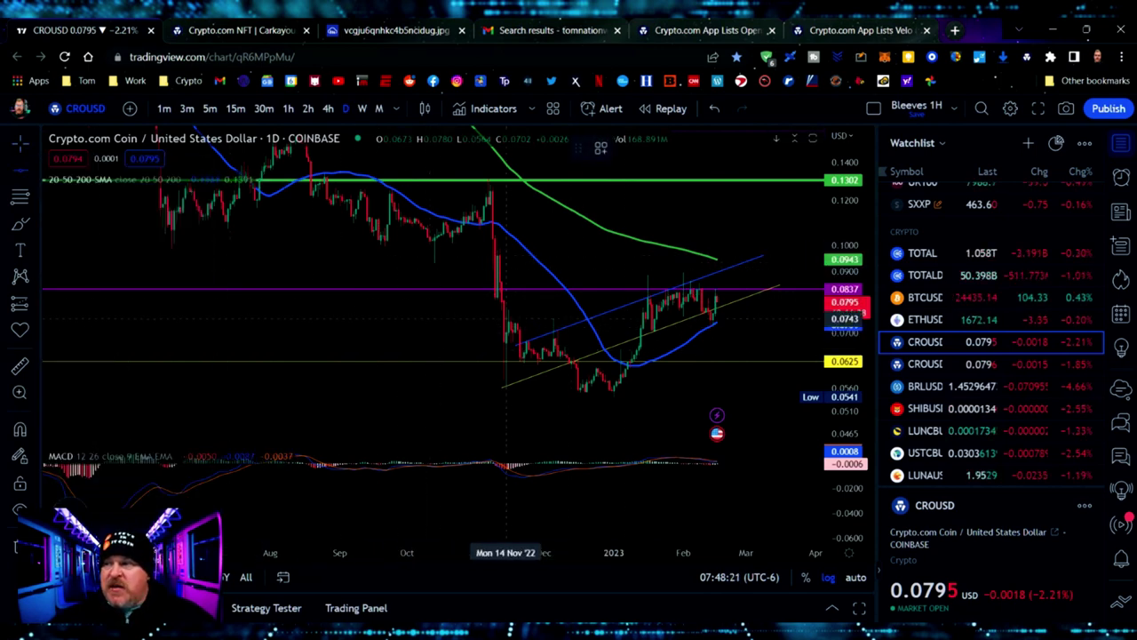
pyautogui.click(489, 262)
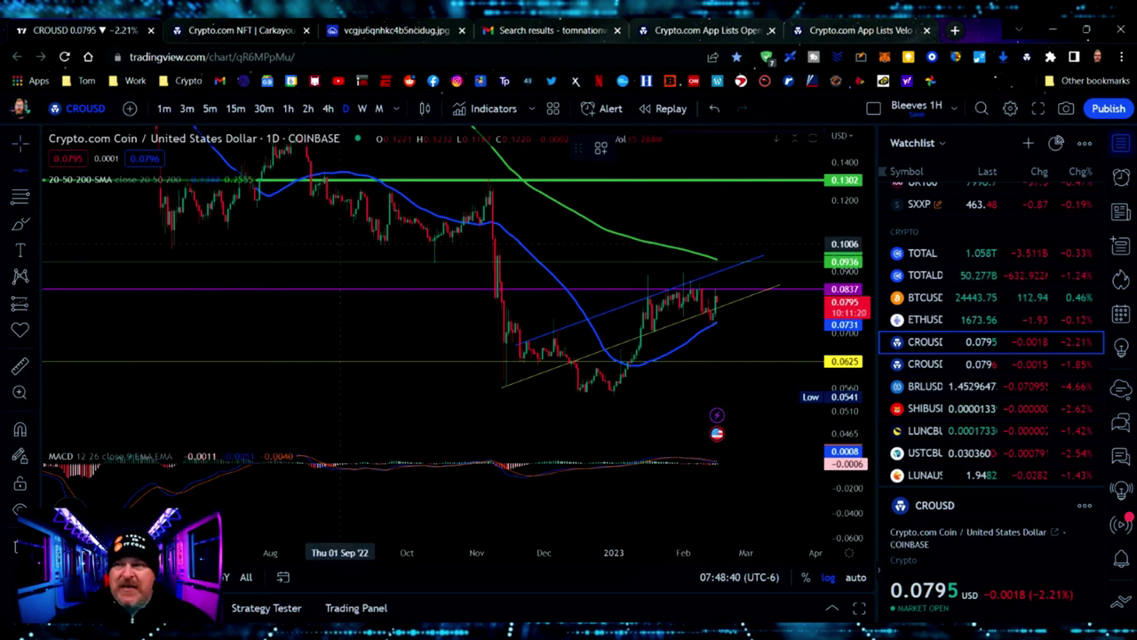
pyautogui.click(433, 243)
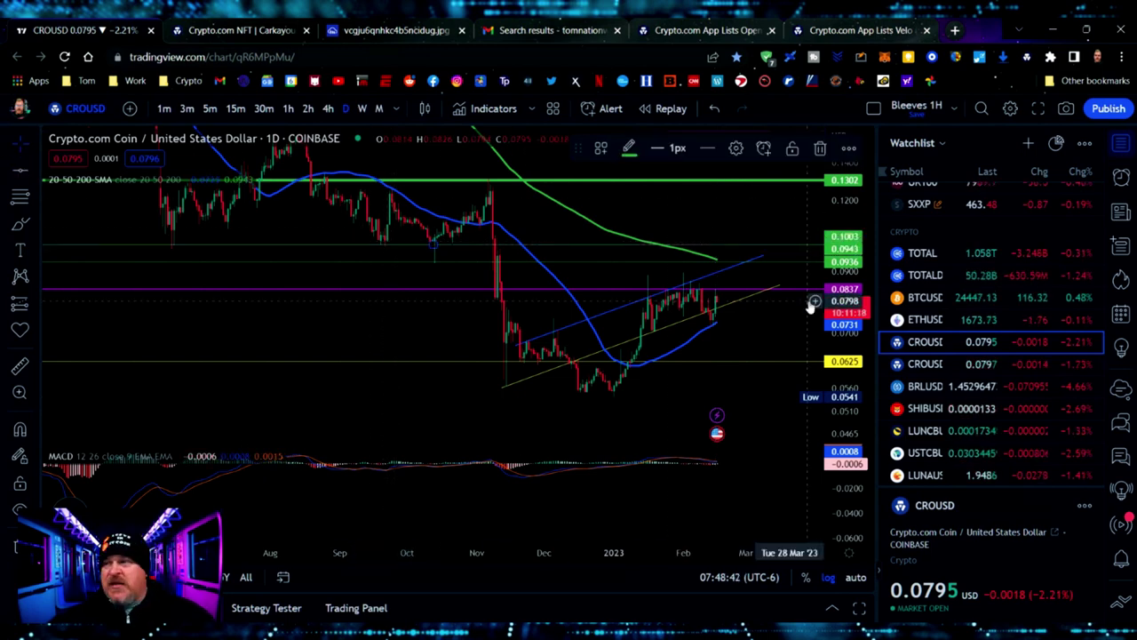
pyautogui.press('Escape')
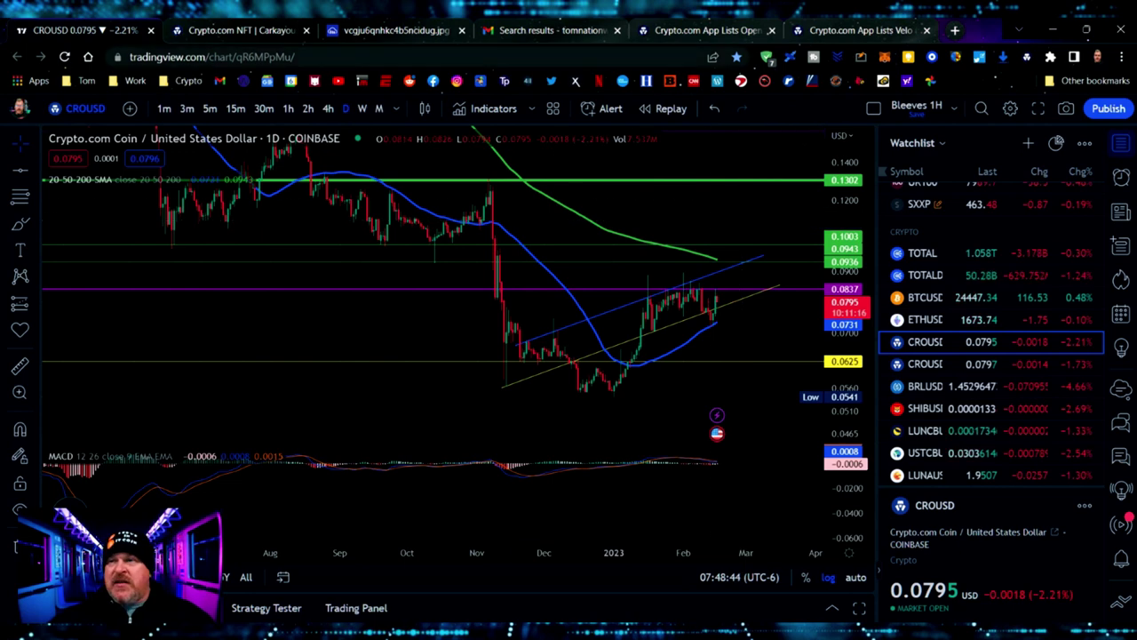
pyautogui.click(153, 31)
pyautogui.click(152, 31)
pyautogui.click(153, 31)
pyautogui.click(153, 31)
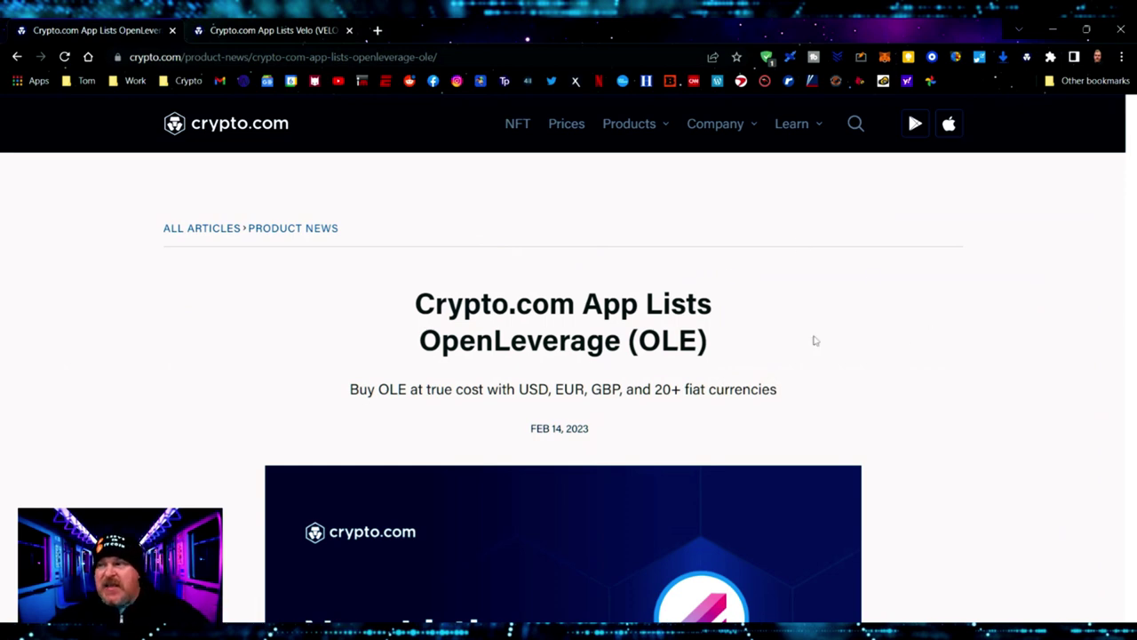
pyautogui.scroll(-6, 690, 365)
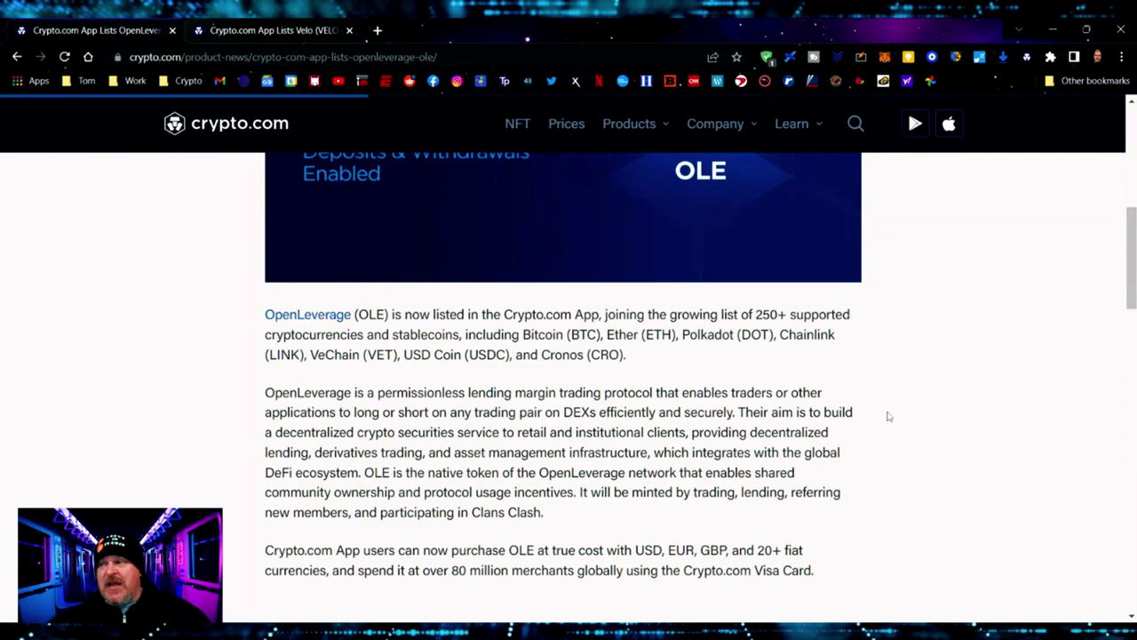
pyautogui.scroll(-3, 888, 414)
pyautogui.scroll(1, 920, 384)
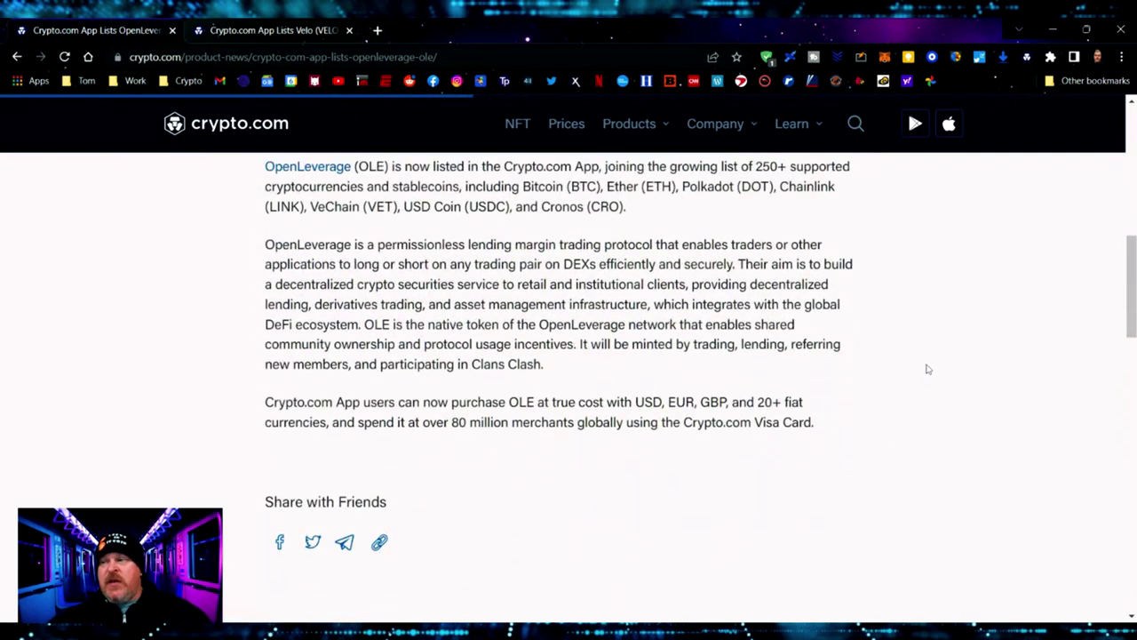
pyautogui.scroll(2, 938, 365)
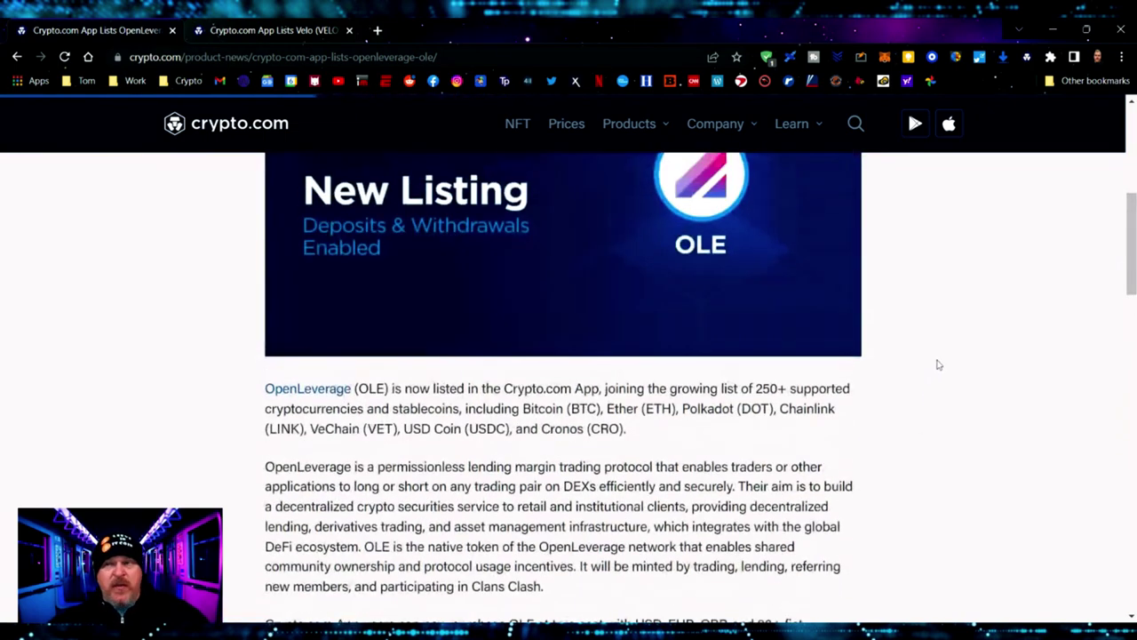
# Go to the Velo (VELO) listing article and scroll through it, returning to the title
pyautogui.click(263, 33)
pyautogui.scroll(2, 925, 343)
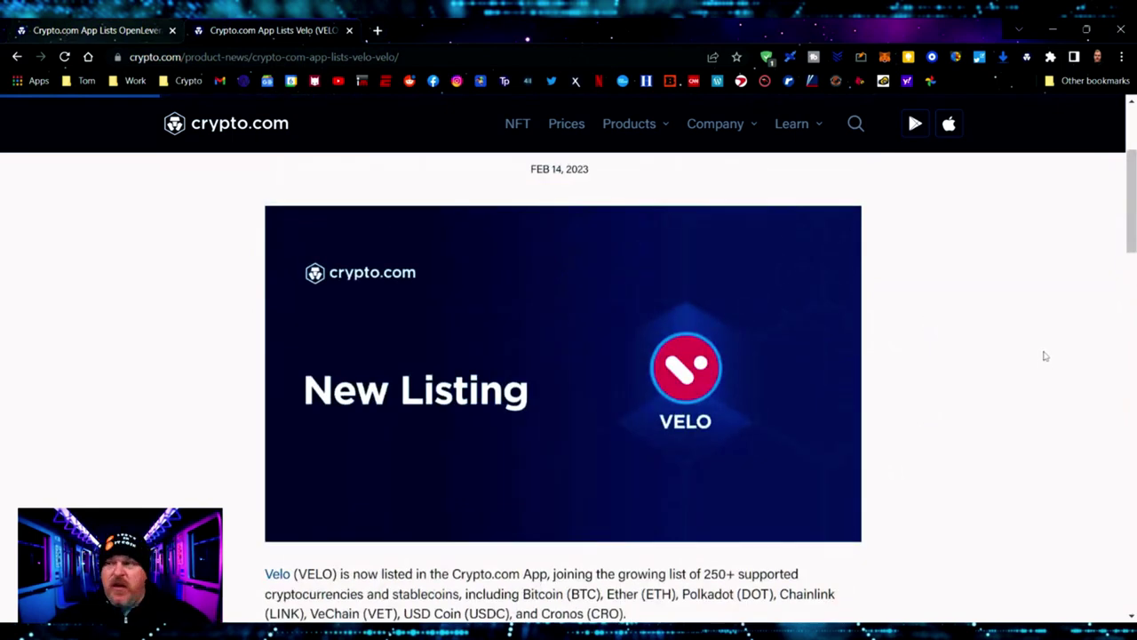
pyautogui.scroll(-3, 1058, 347)
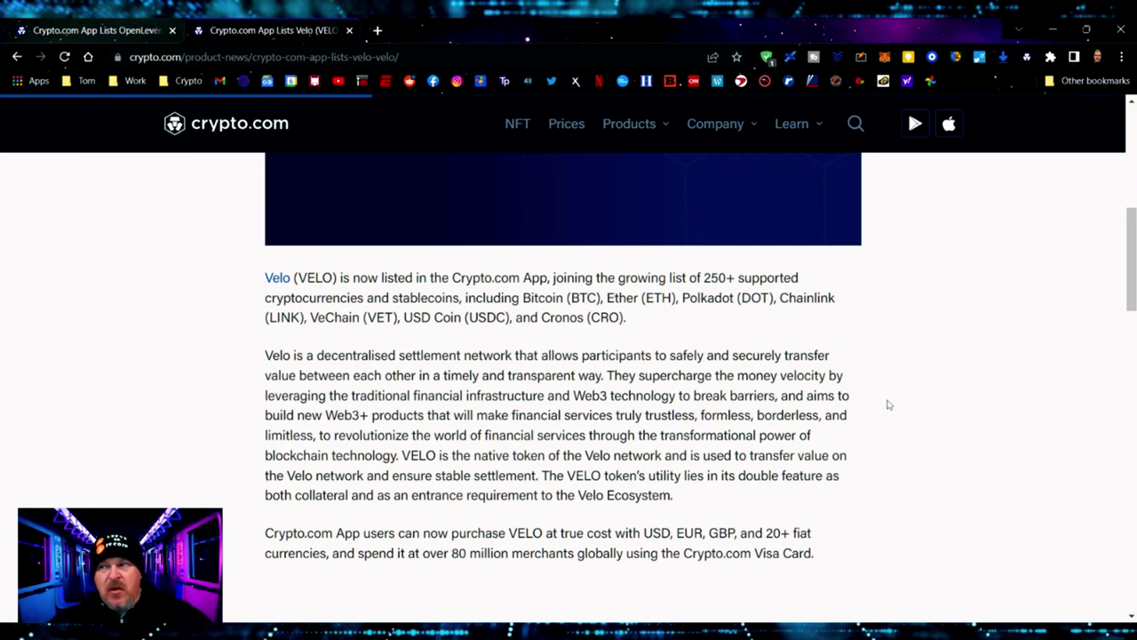
pyautogui.scroll(3, 895, 369)
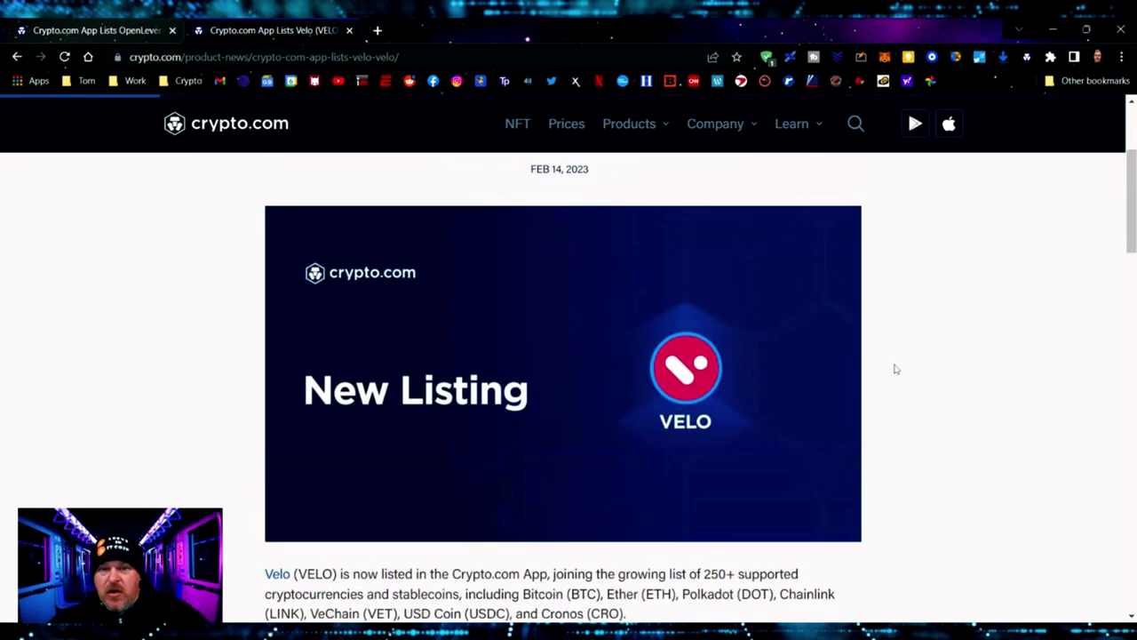
pyautogui.scroll(2, 898, 365)
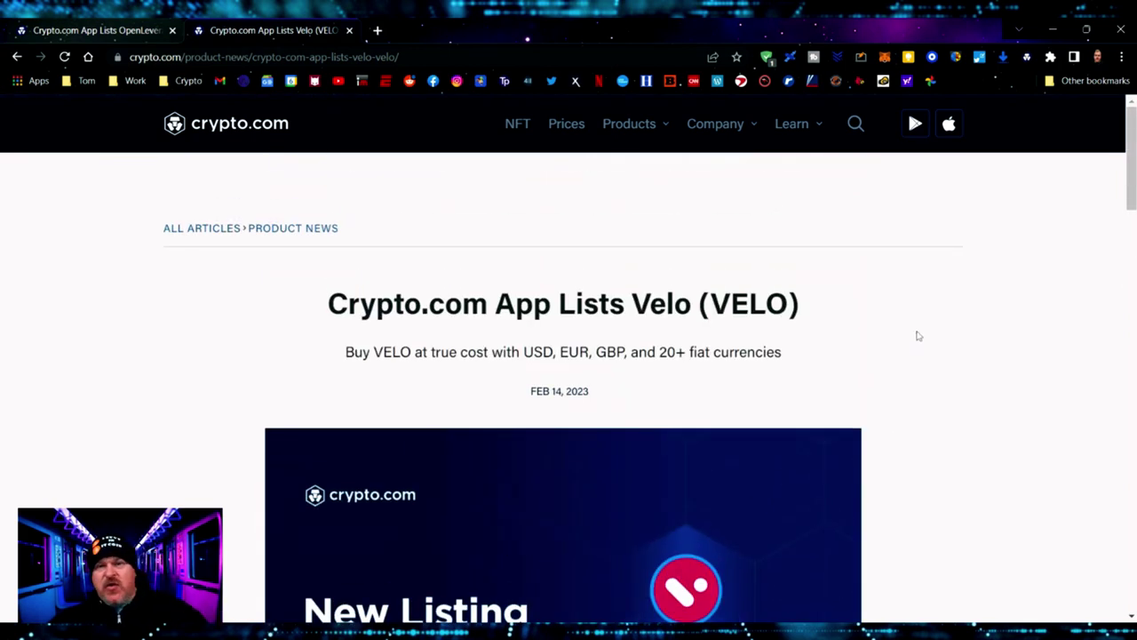